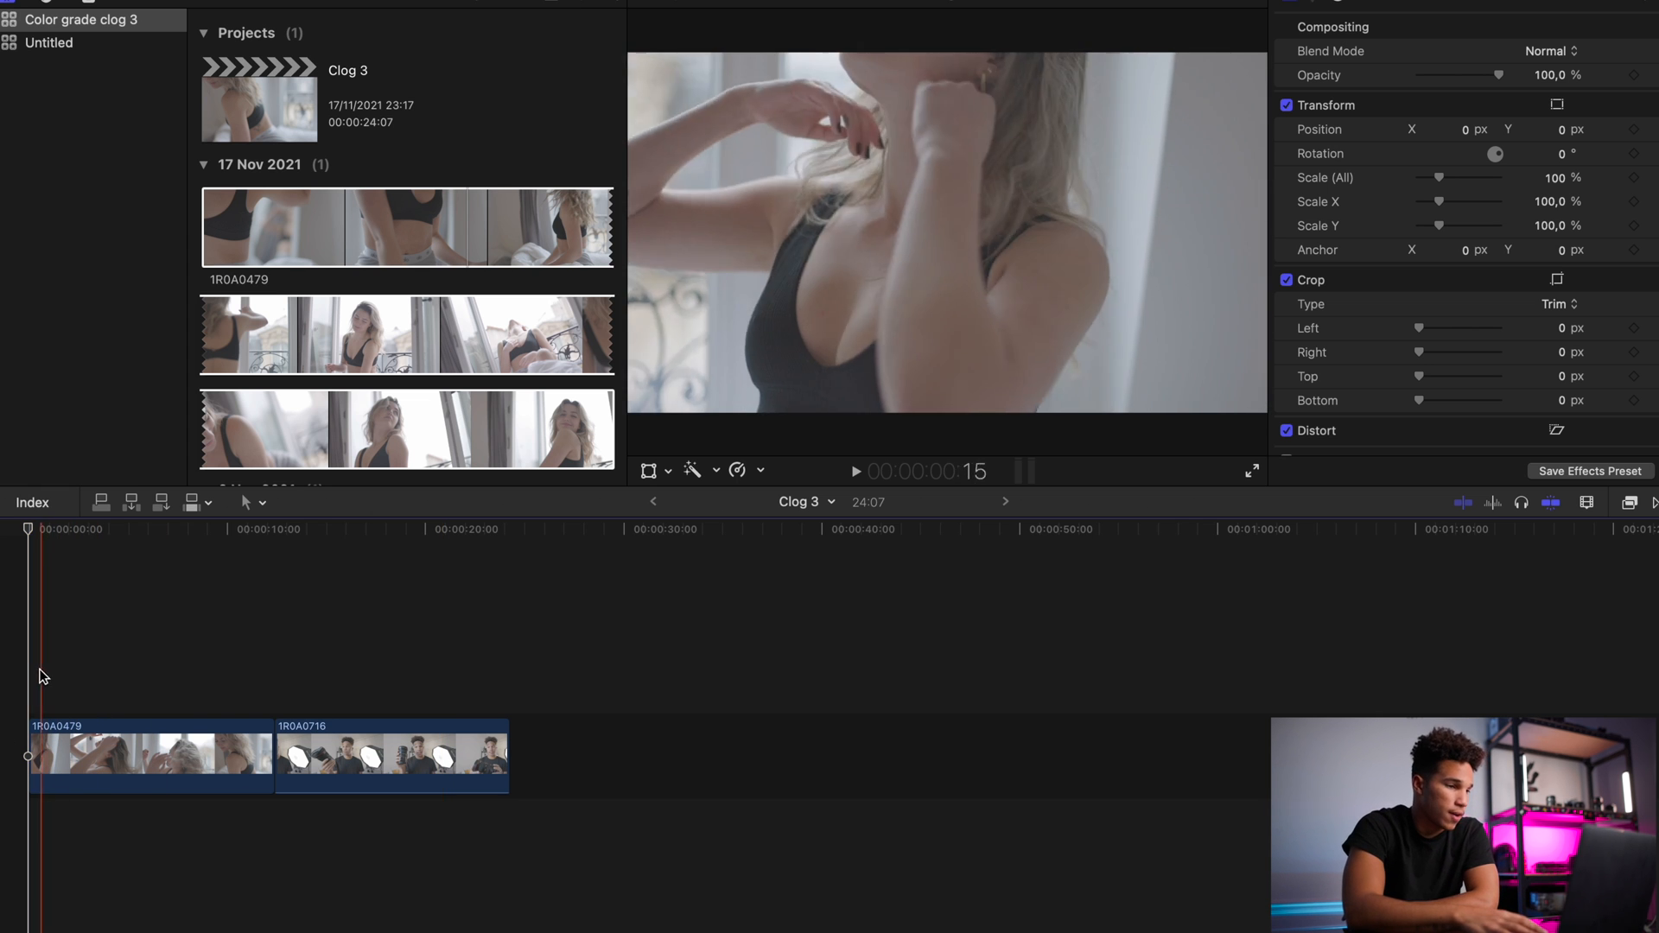
- Play back the first timeline clip from its start to review the ungraded footage
key("space")
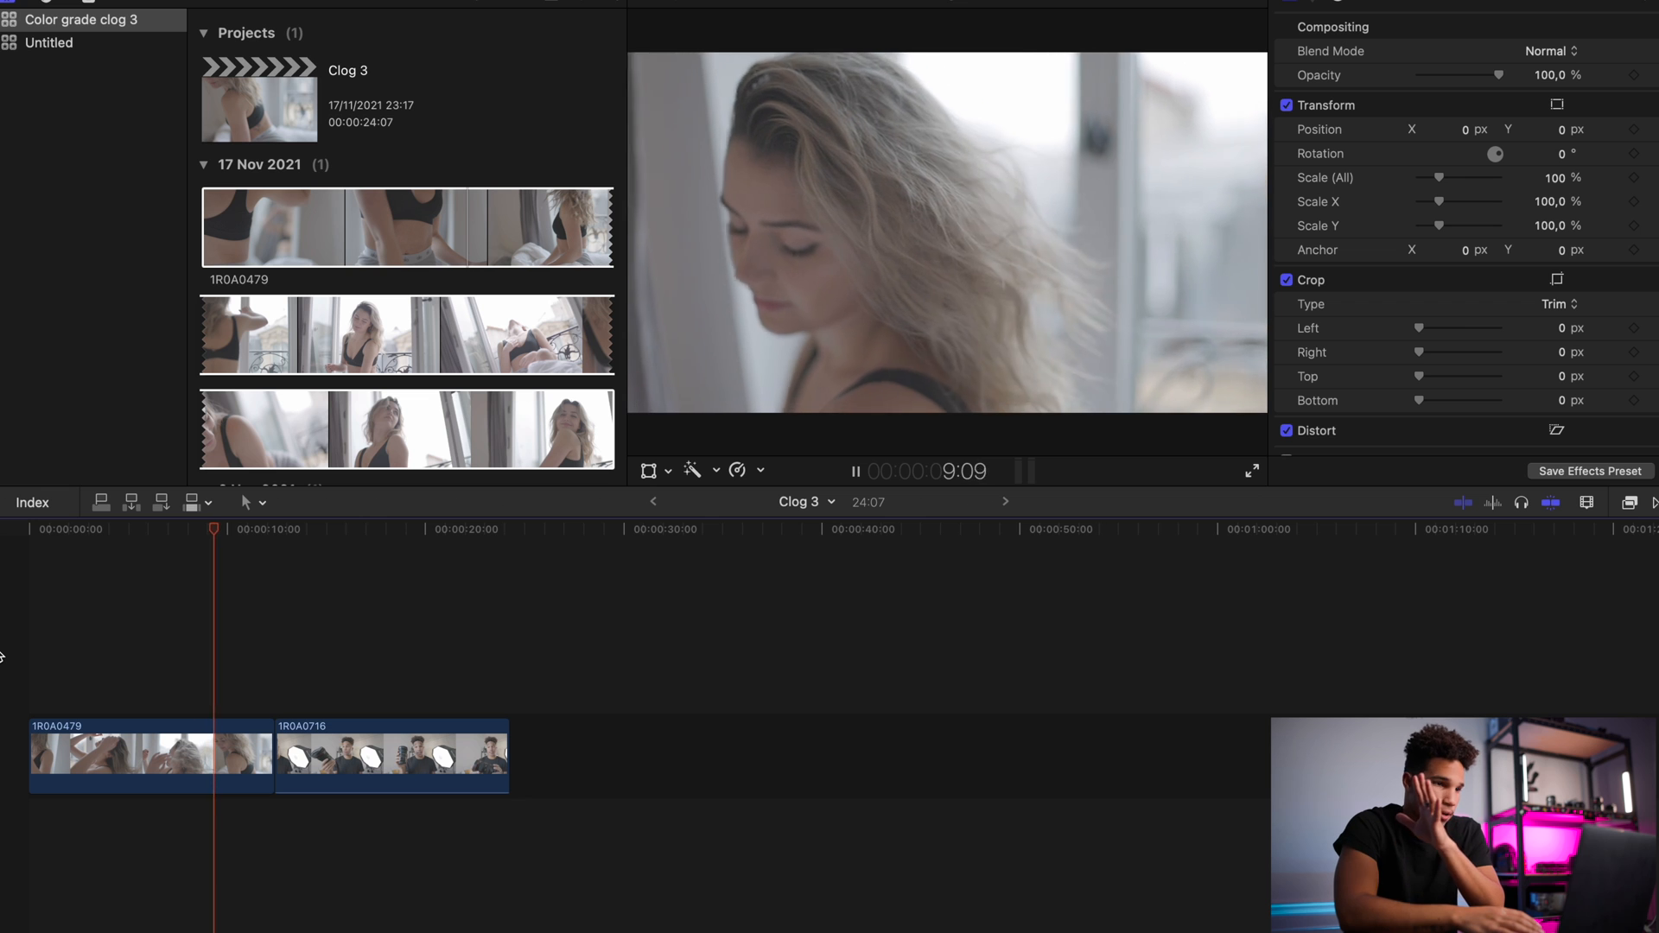
key("space")
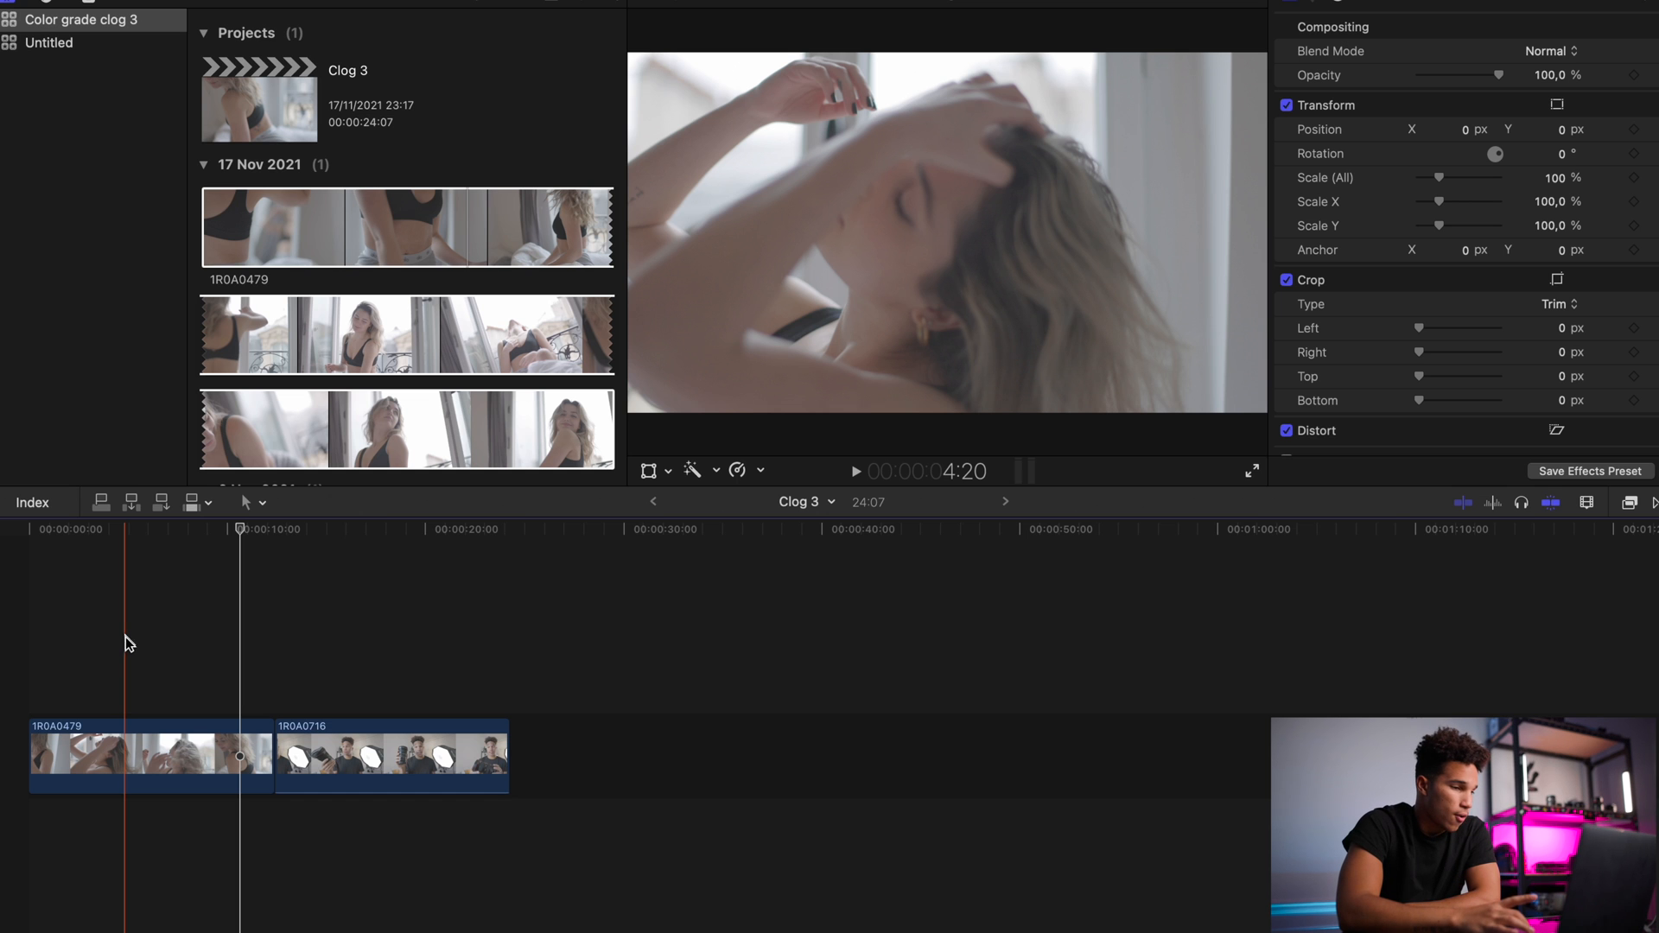
- Try to apply the Youtube LUT effect to the first timeline clip
left_click(112, 737)
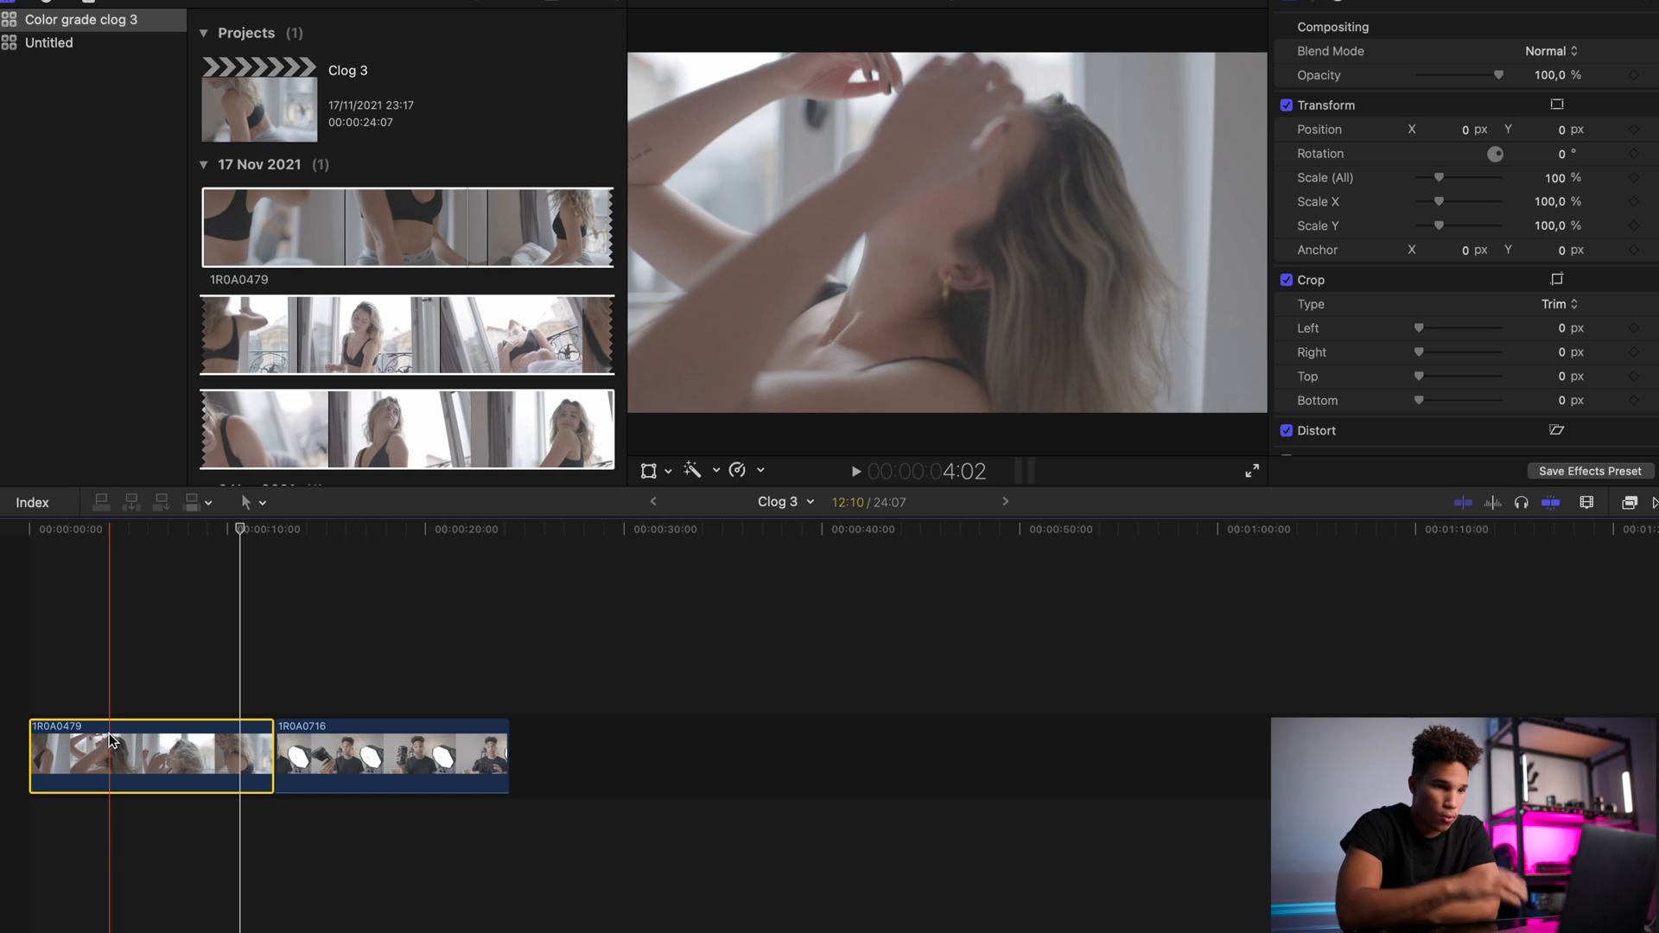
left_click(1629, 505)
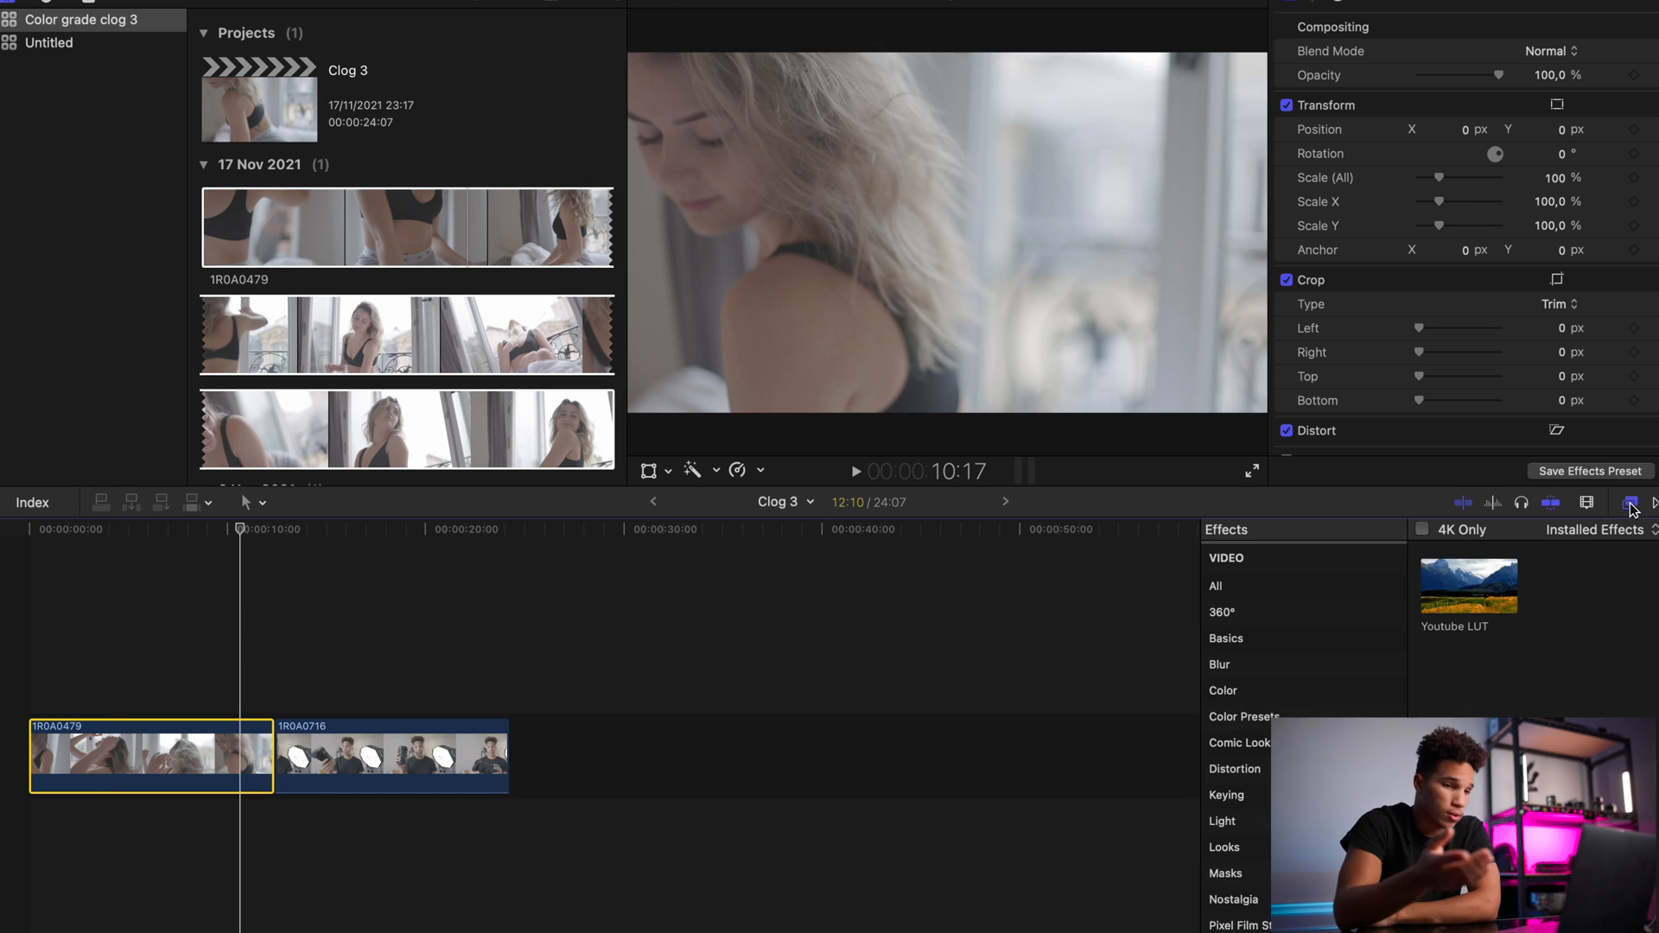
left_click(1460, 589)
double_click(1460, 589)
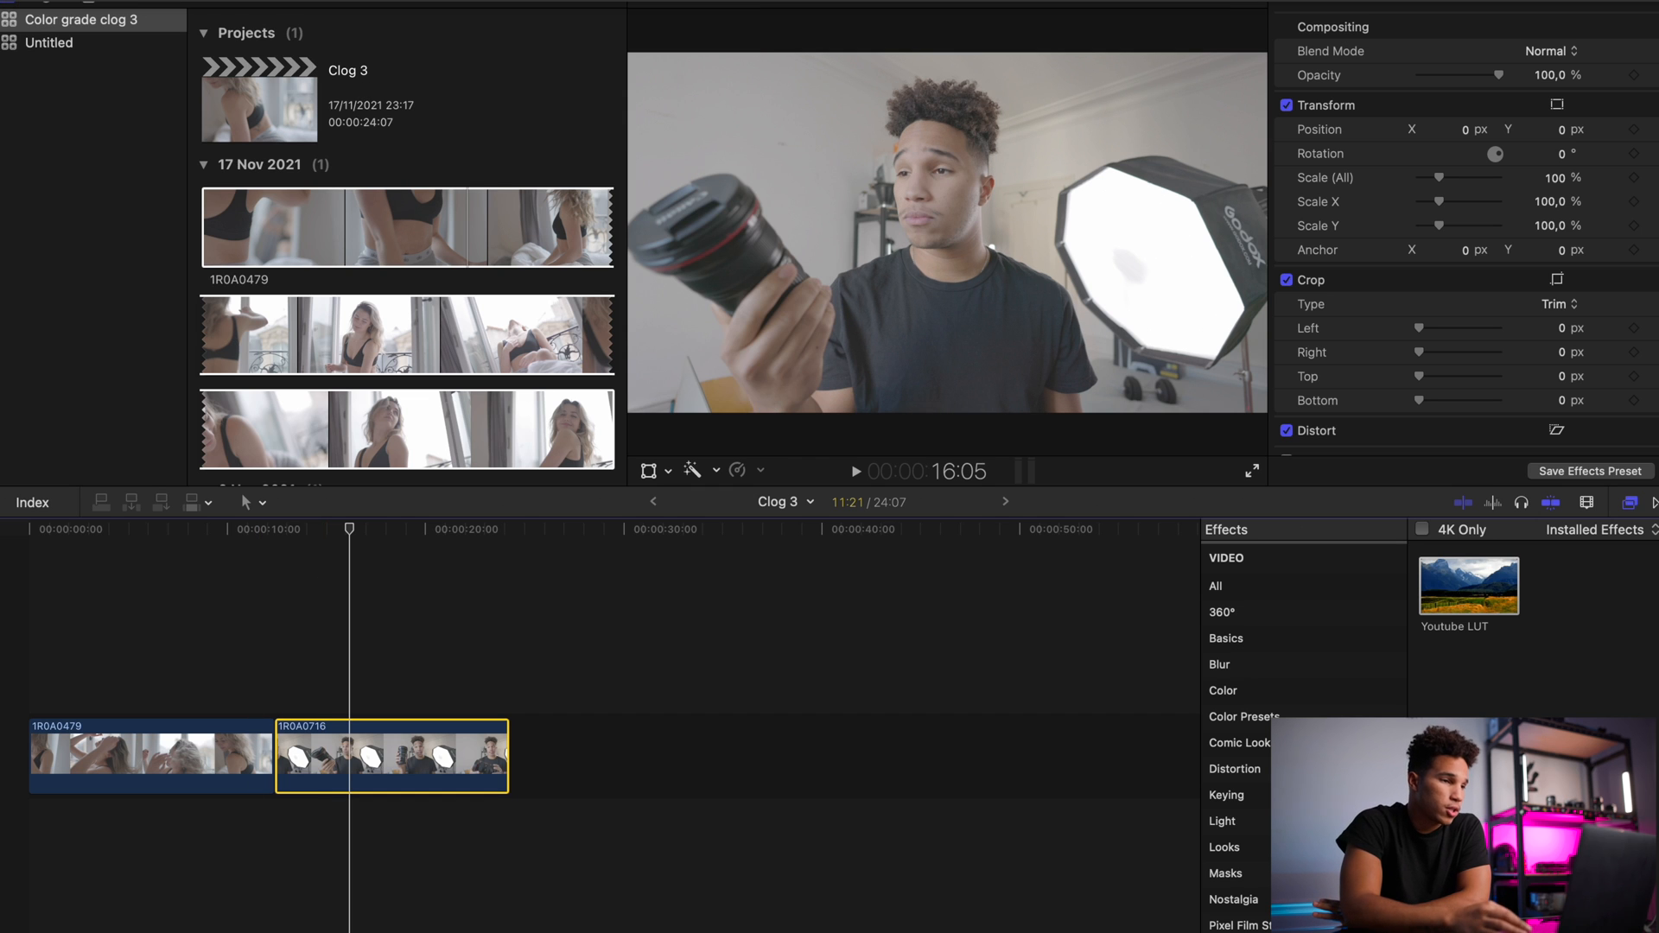
- Switch to the workspace layout that shows the video scopes next to the viewer and effects
left_click(496, 0)
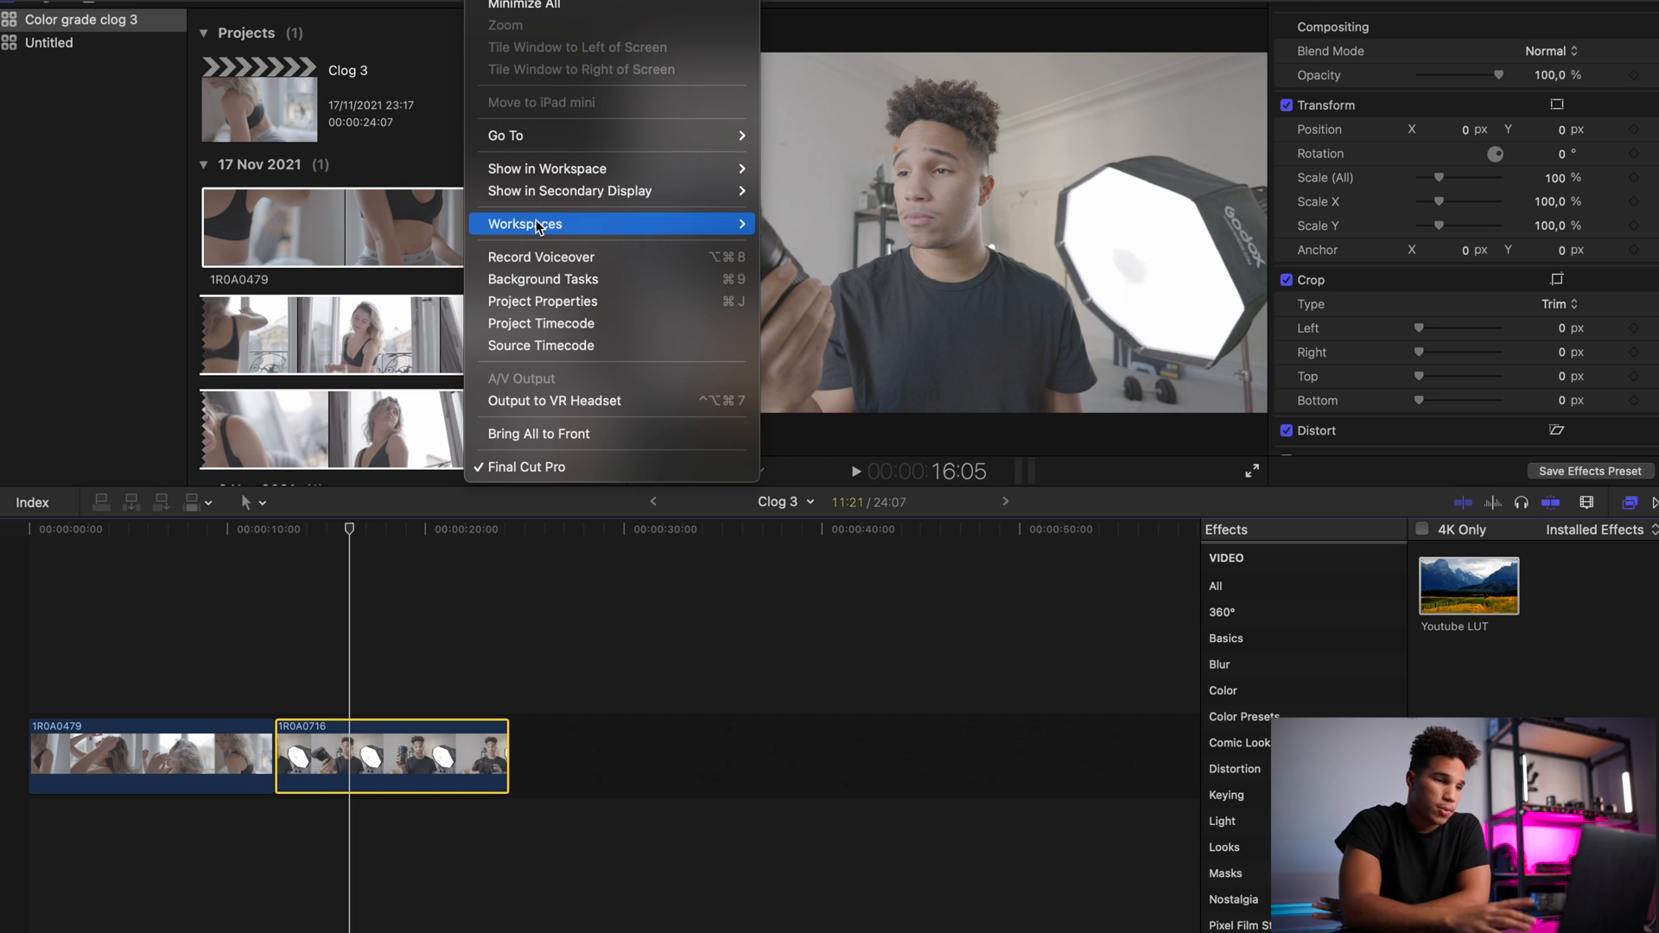
mouse_move(548, 223)
left_click(864, 272)
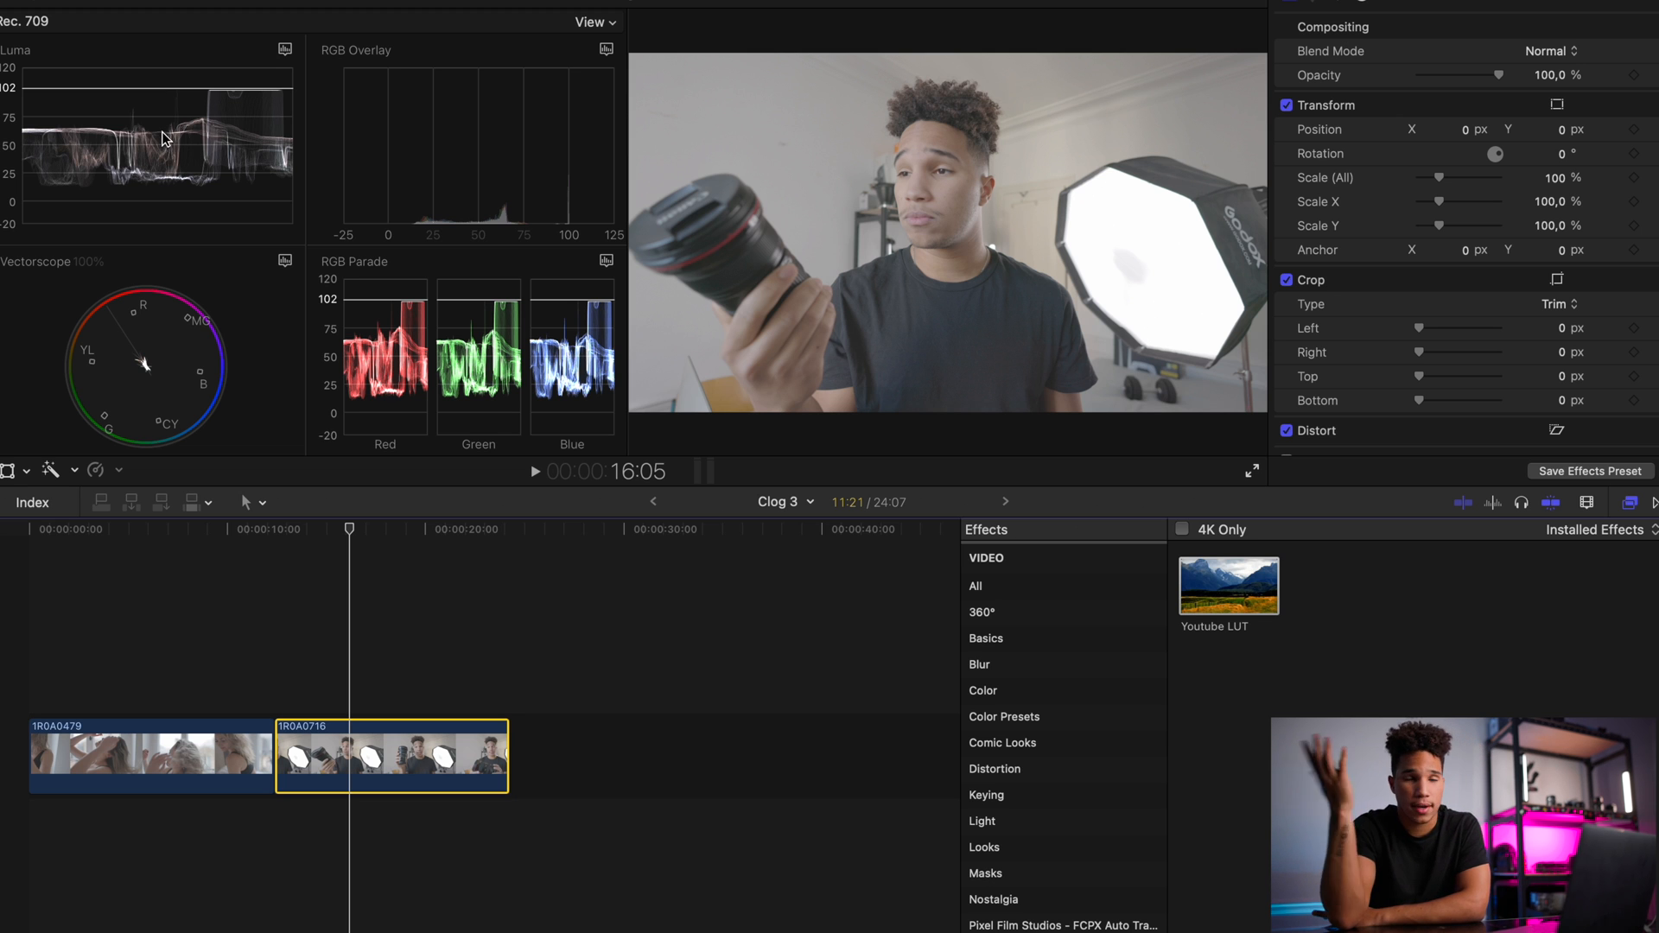
- Place the playhead at 5:20 in the first clip and enlarge the timeline's clips
left_click(43, 673)
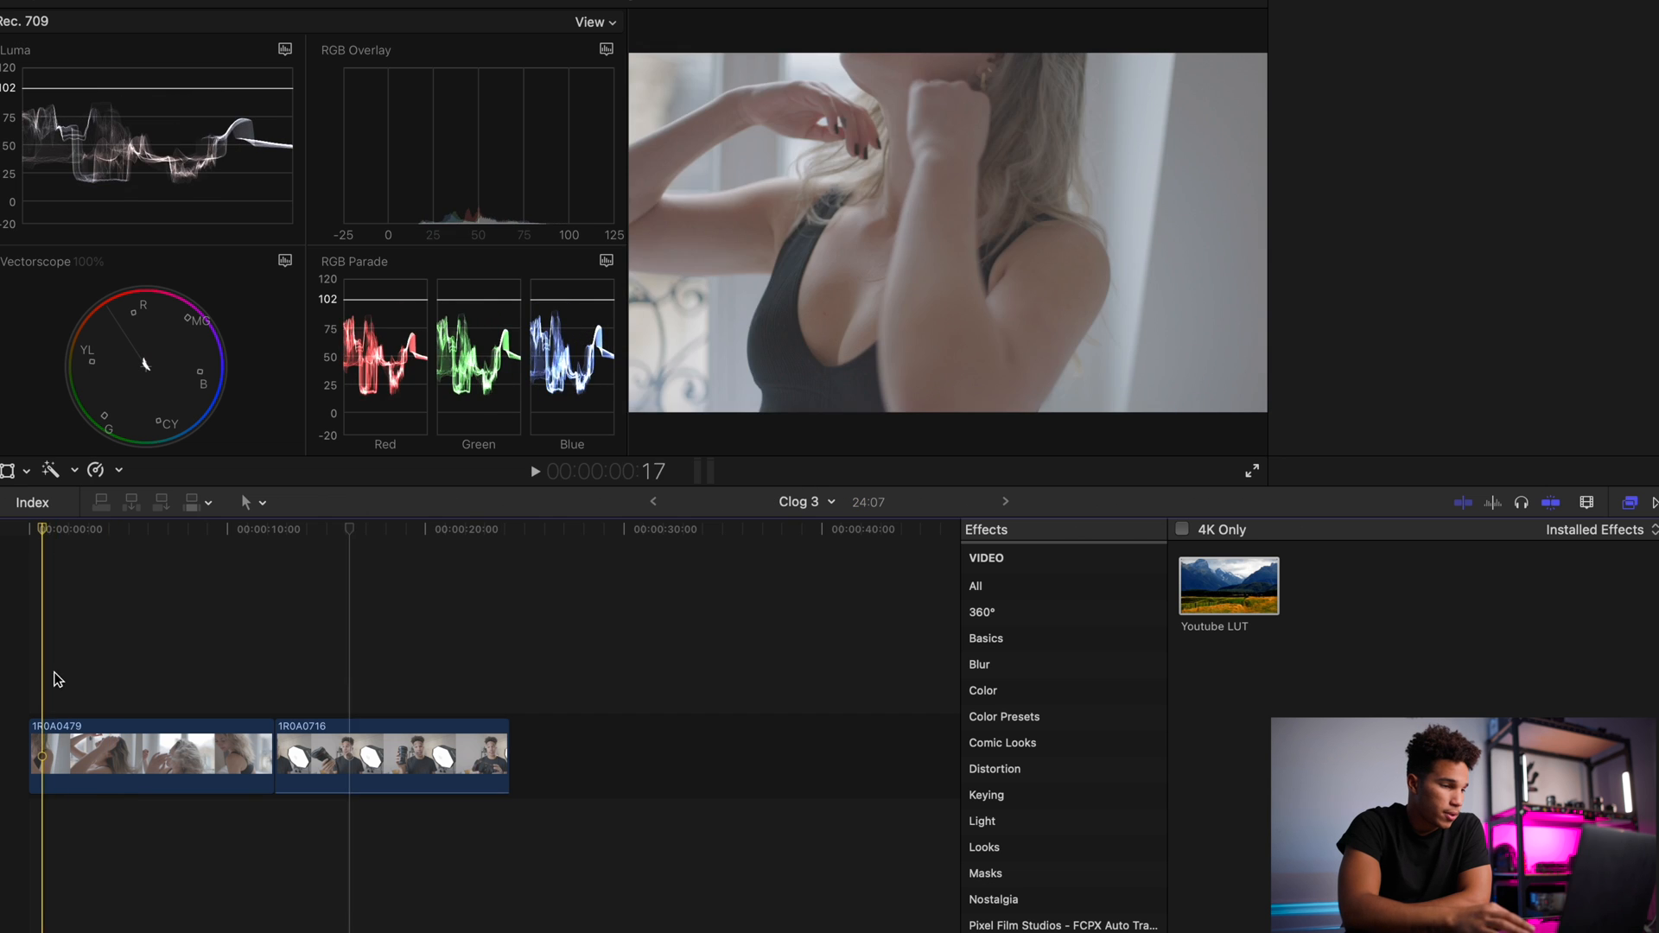
key("super+equal")
key("super+equal")
scroll(128, 664, "left", 2)
key("super+minus")
key("super+minus")
key("super+minus")
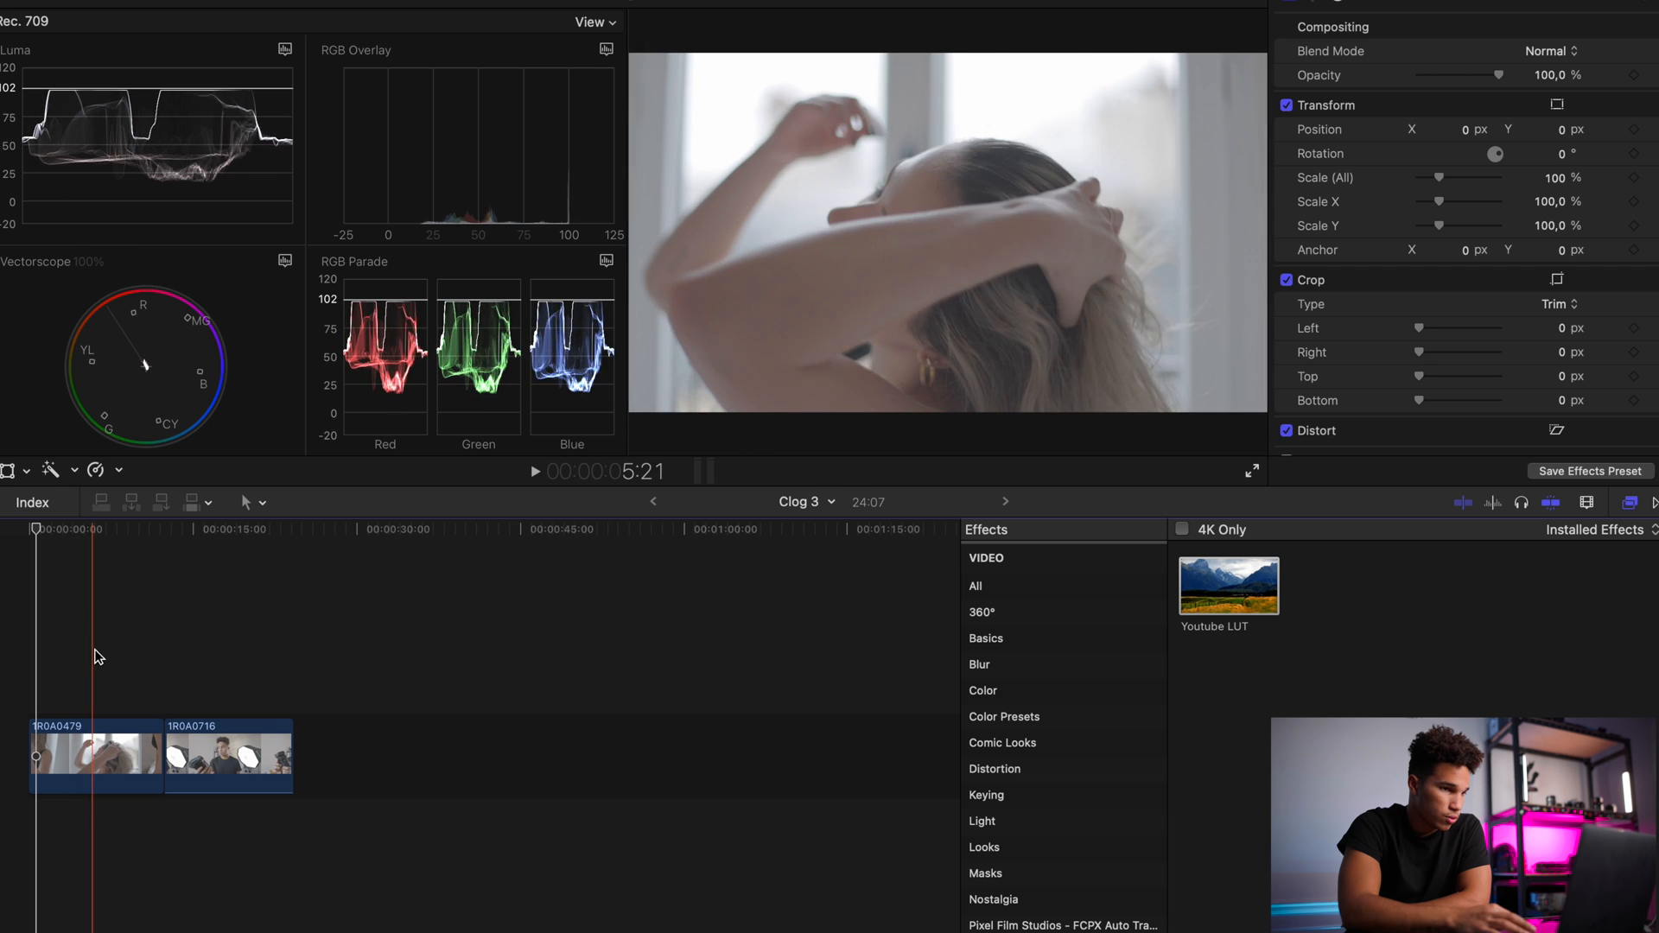
key("super+equal")
key("super+equal")
left_click(204, 633)
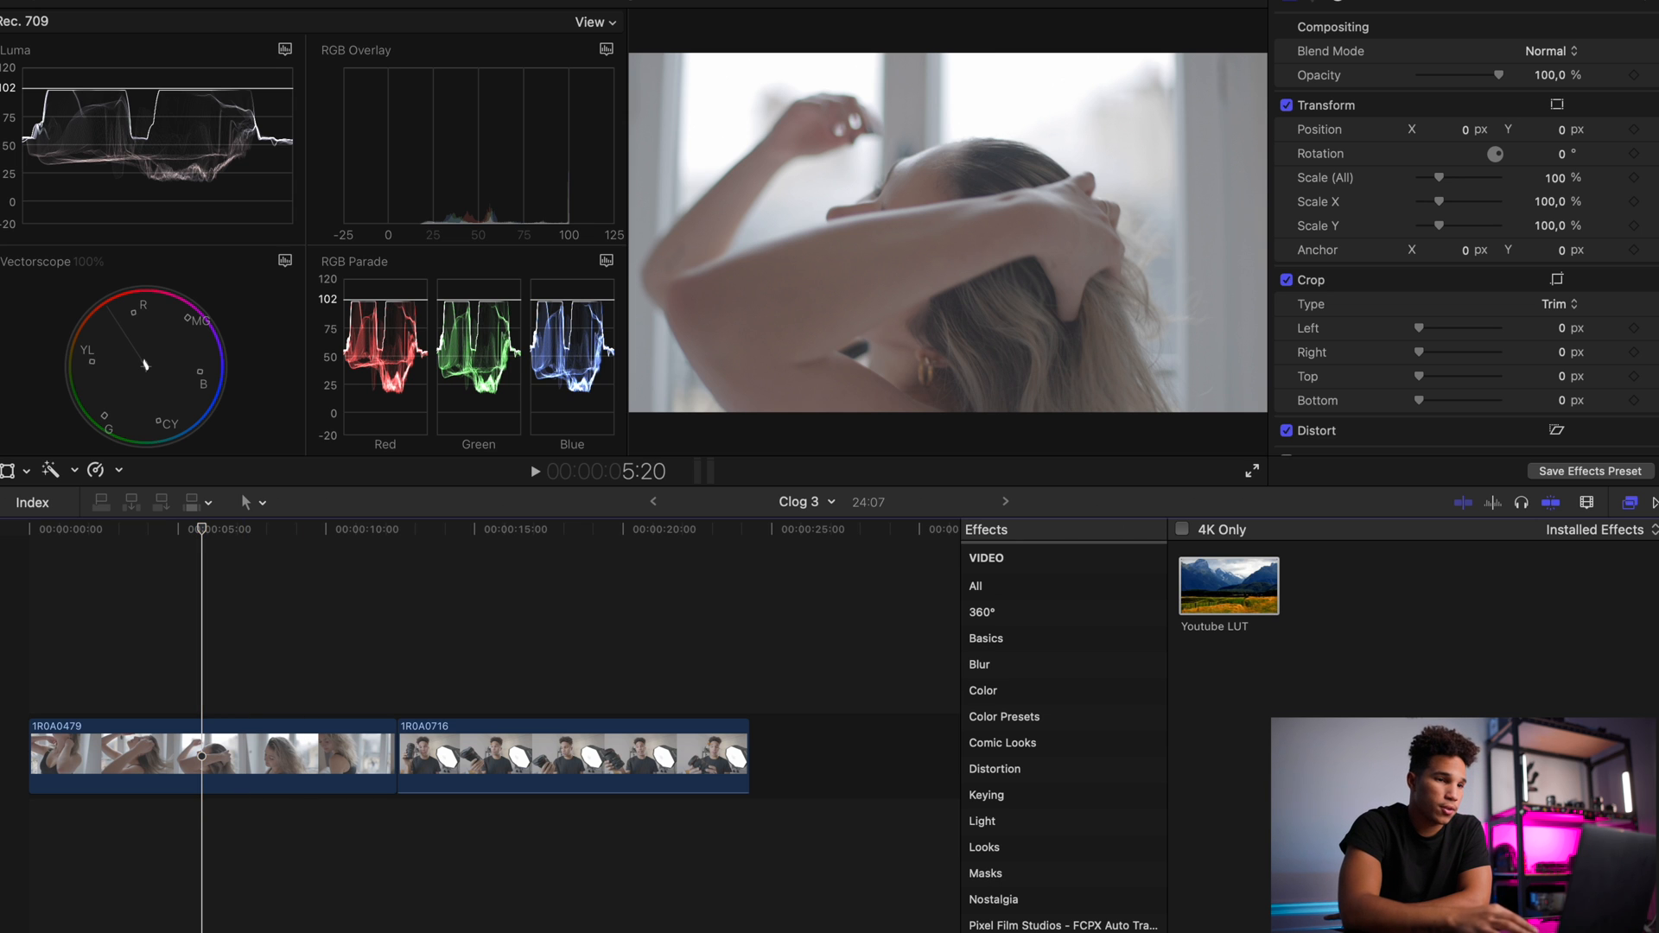
- Set the first clip's Color Board exposure to -32% for the shadows and 35% for the highlights
left_click(1332, 4)
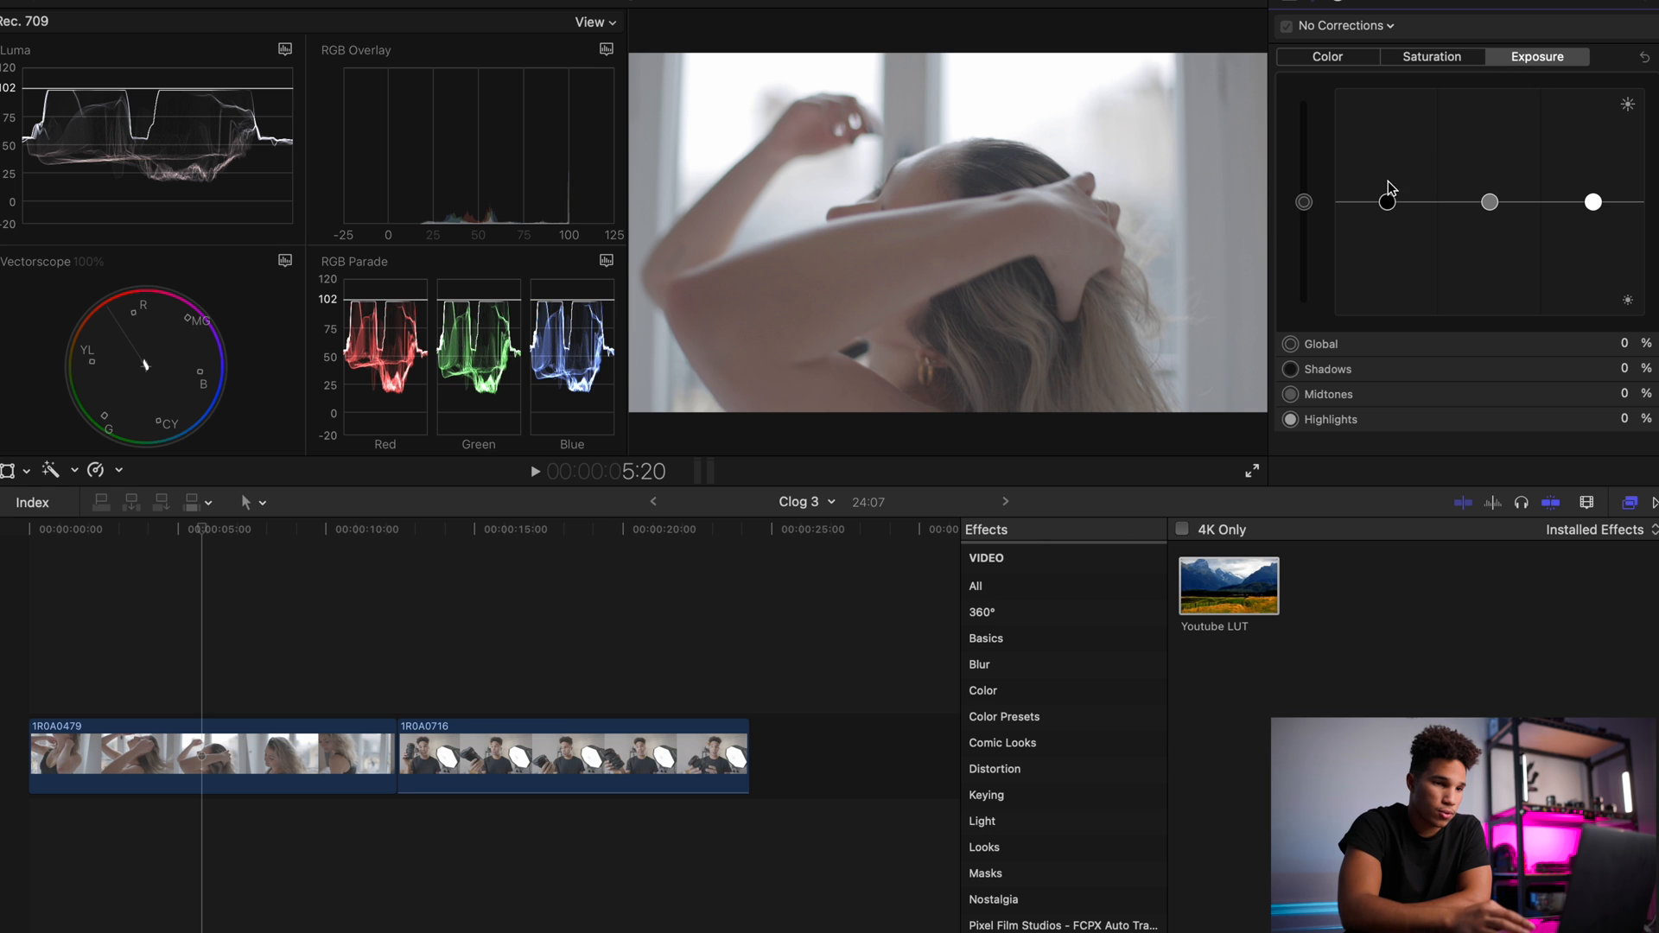
left_click(1335, 57)
left_click(1430, 57)
left_click(1537, 57)
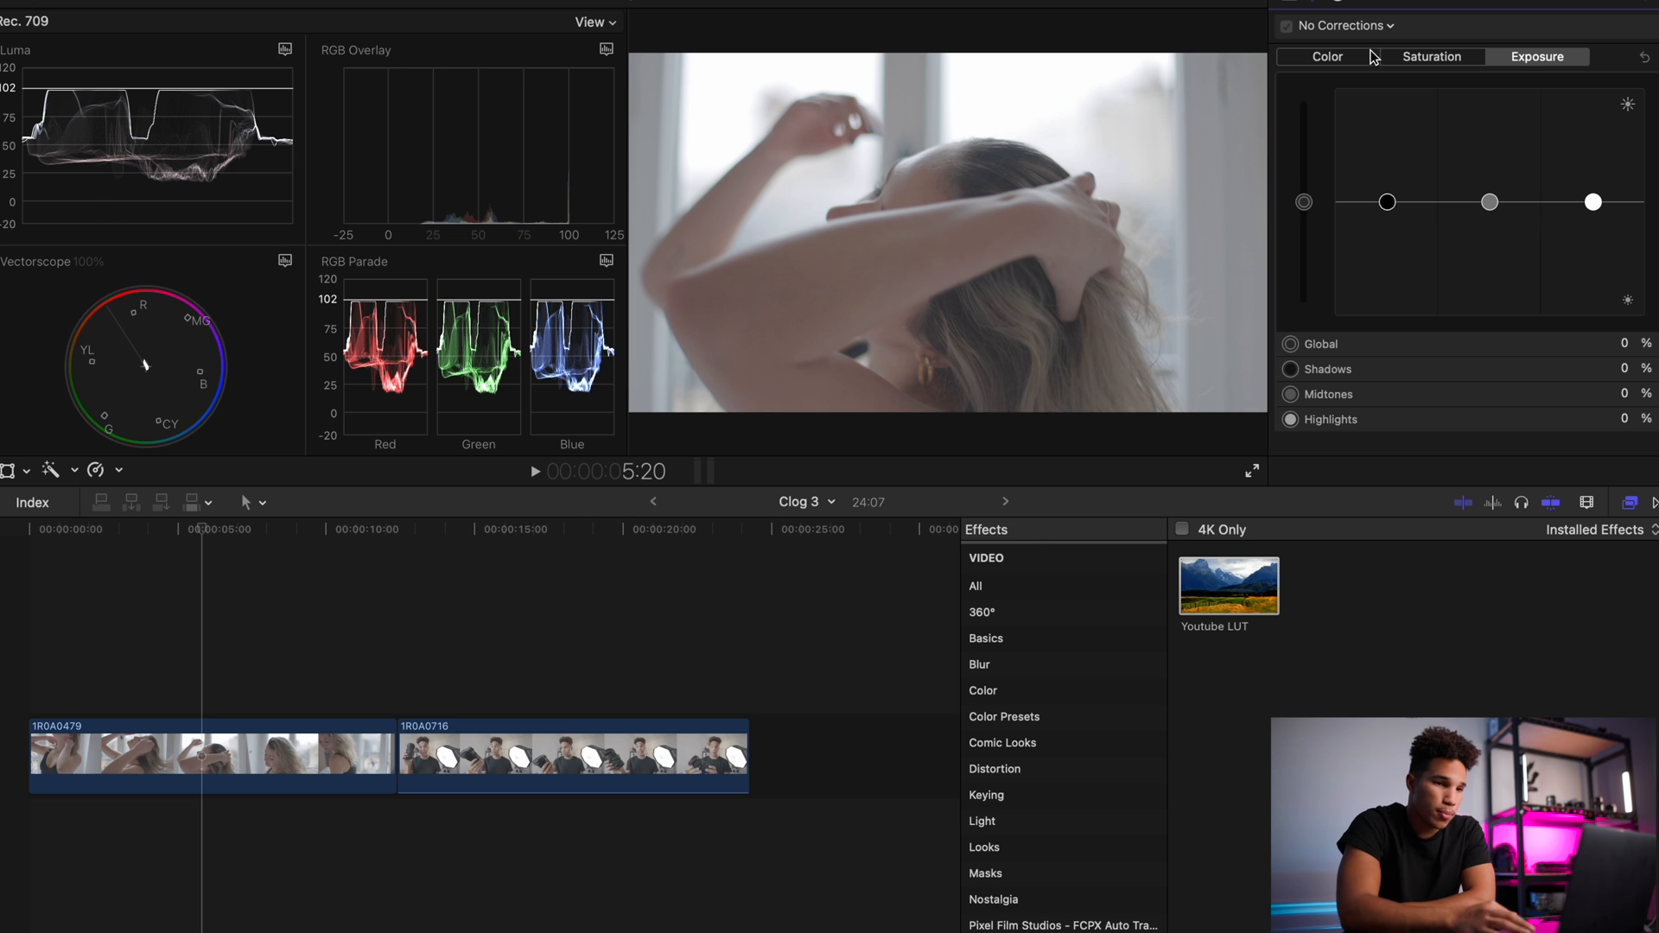
left_click_drag(1387, 204, 1387, 239)
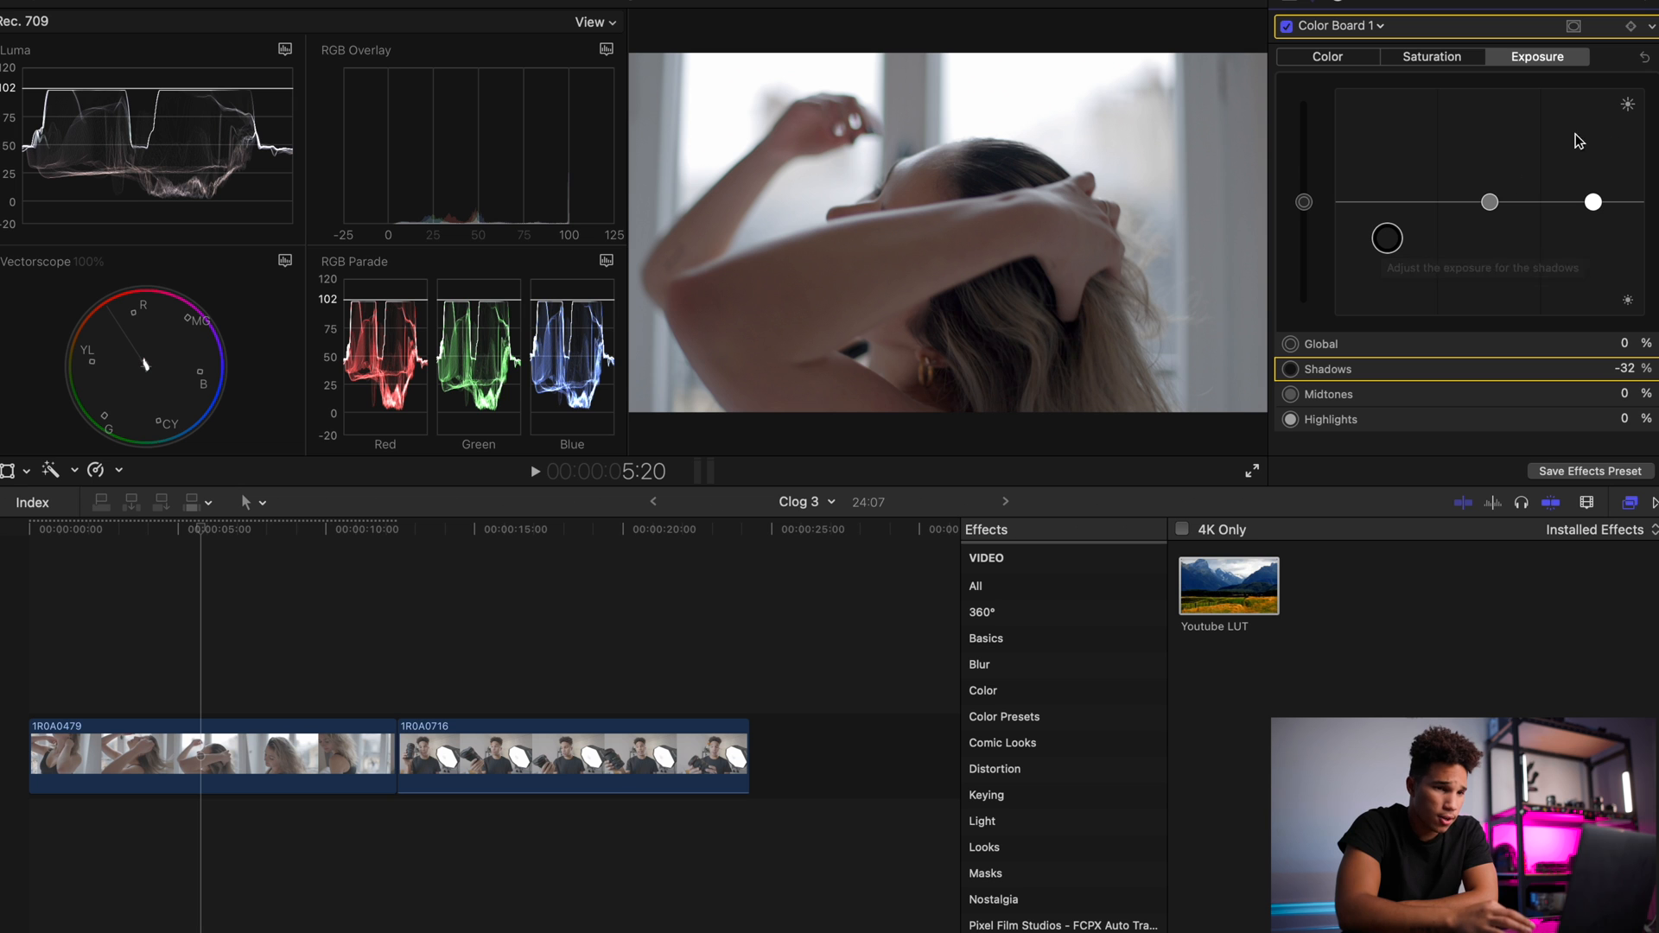
left_click_drag(1593, 207, 1579, 171)
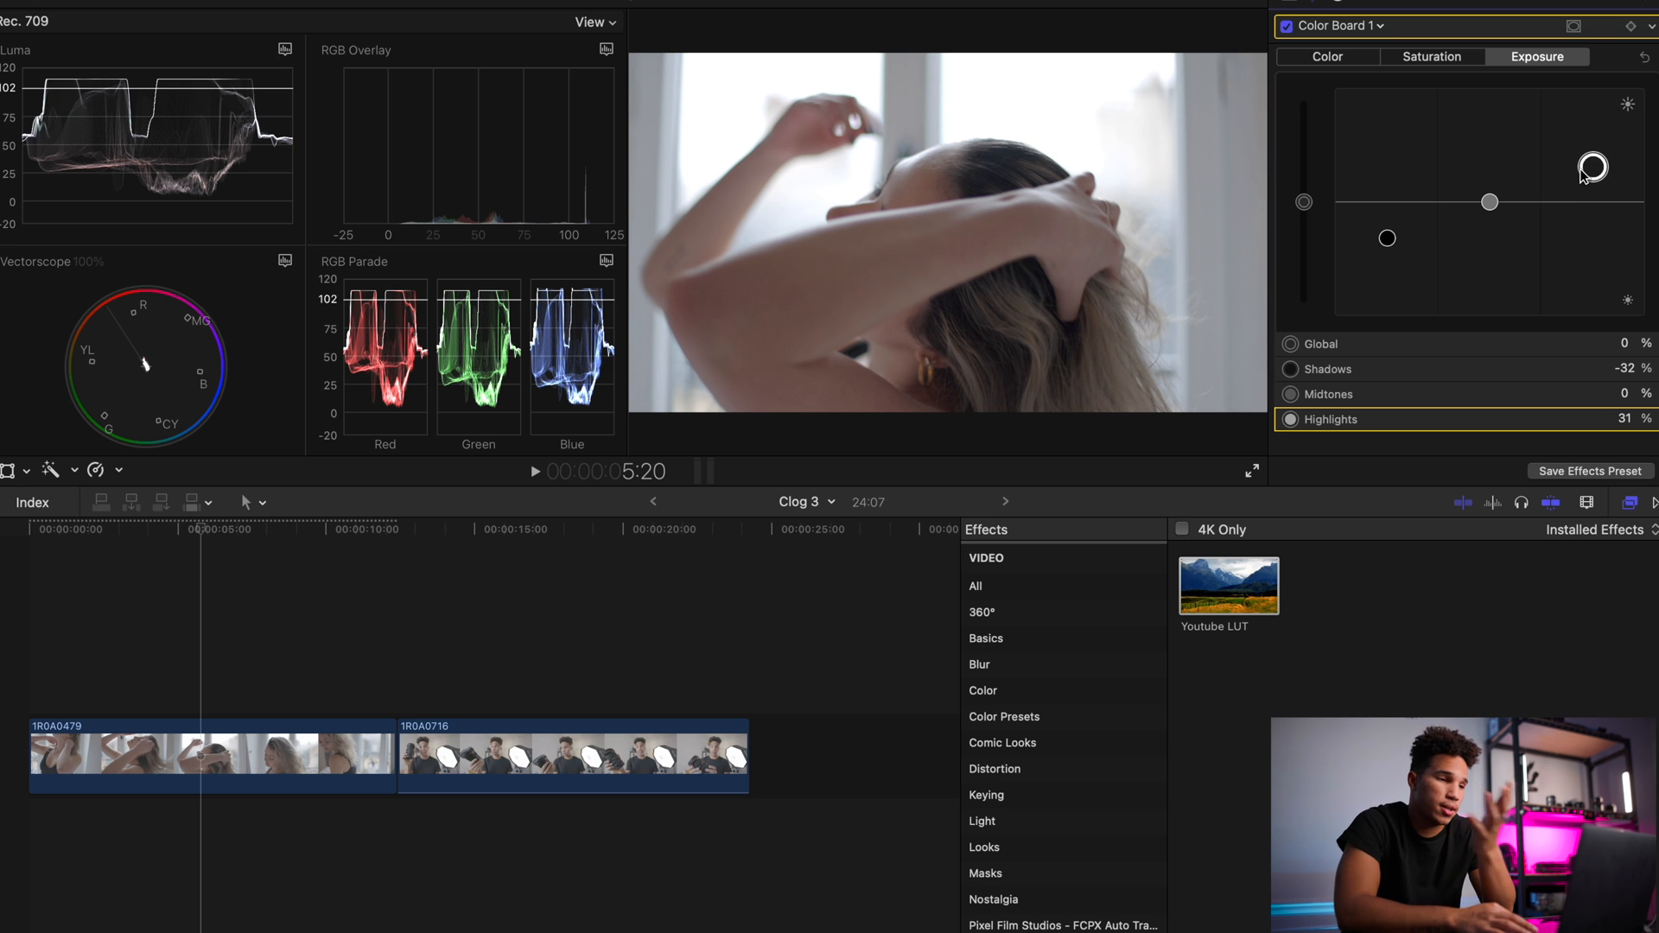
left_click_drag(1582, 173, 1583, 172)
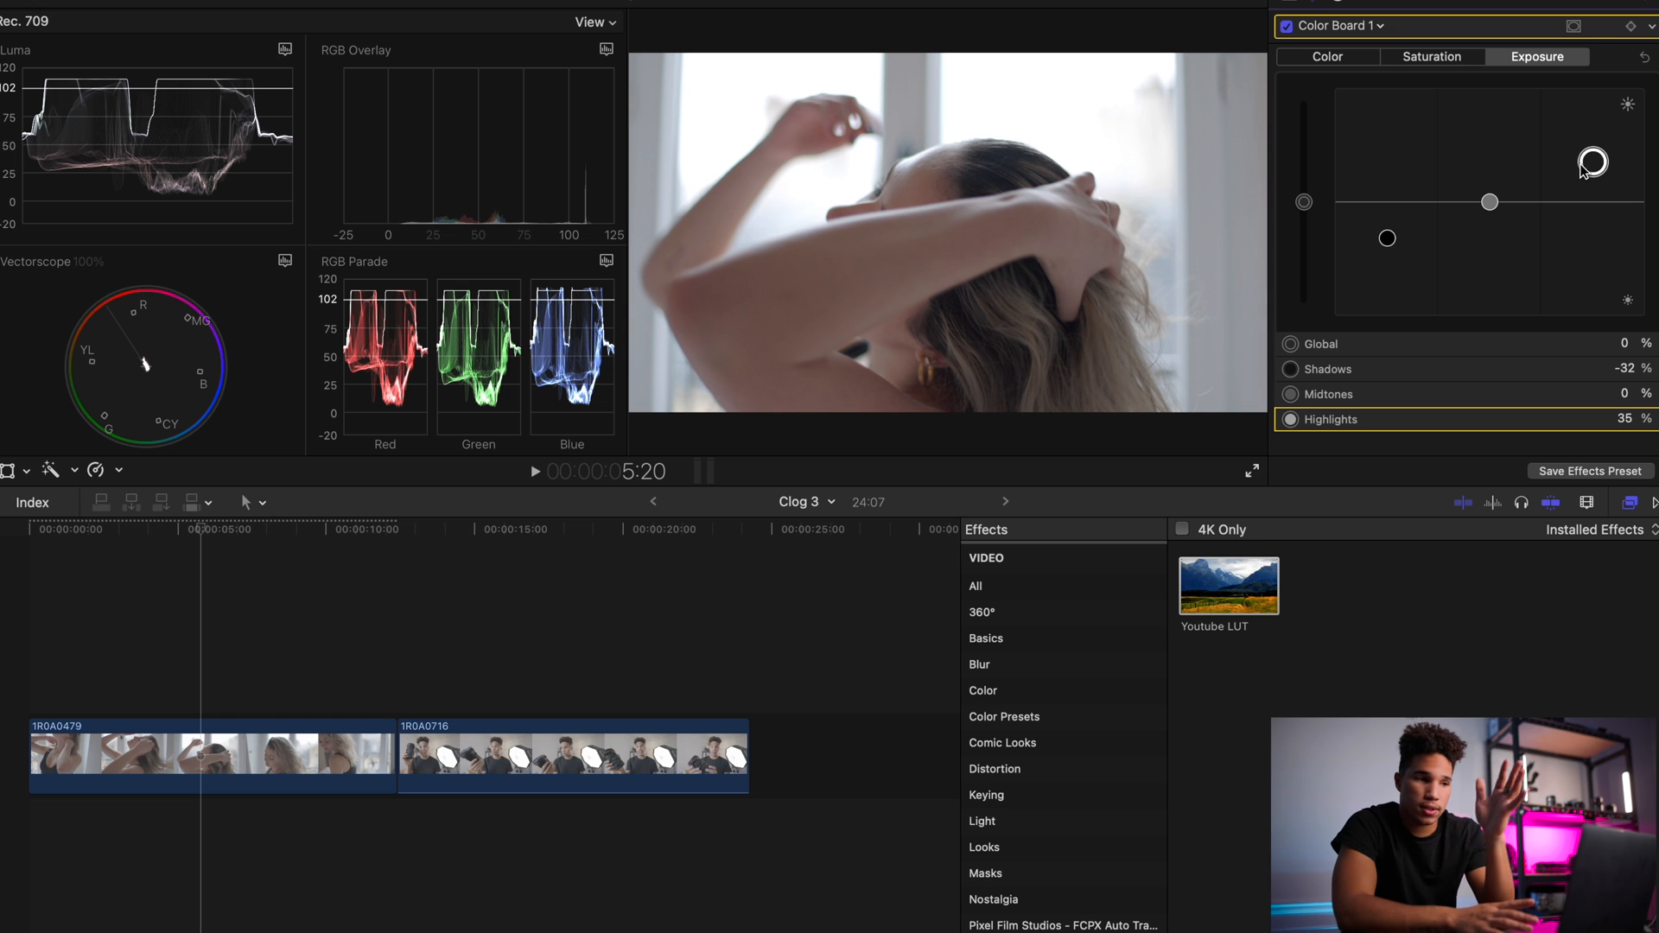
- Raise the first clip's midtone saturation to 67% and play back the graded footage
left_click(1426, 64)
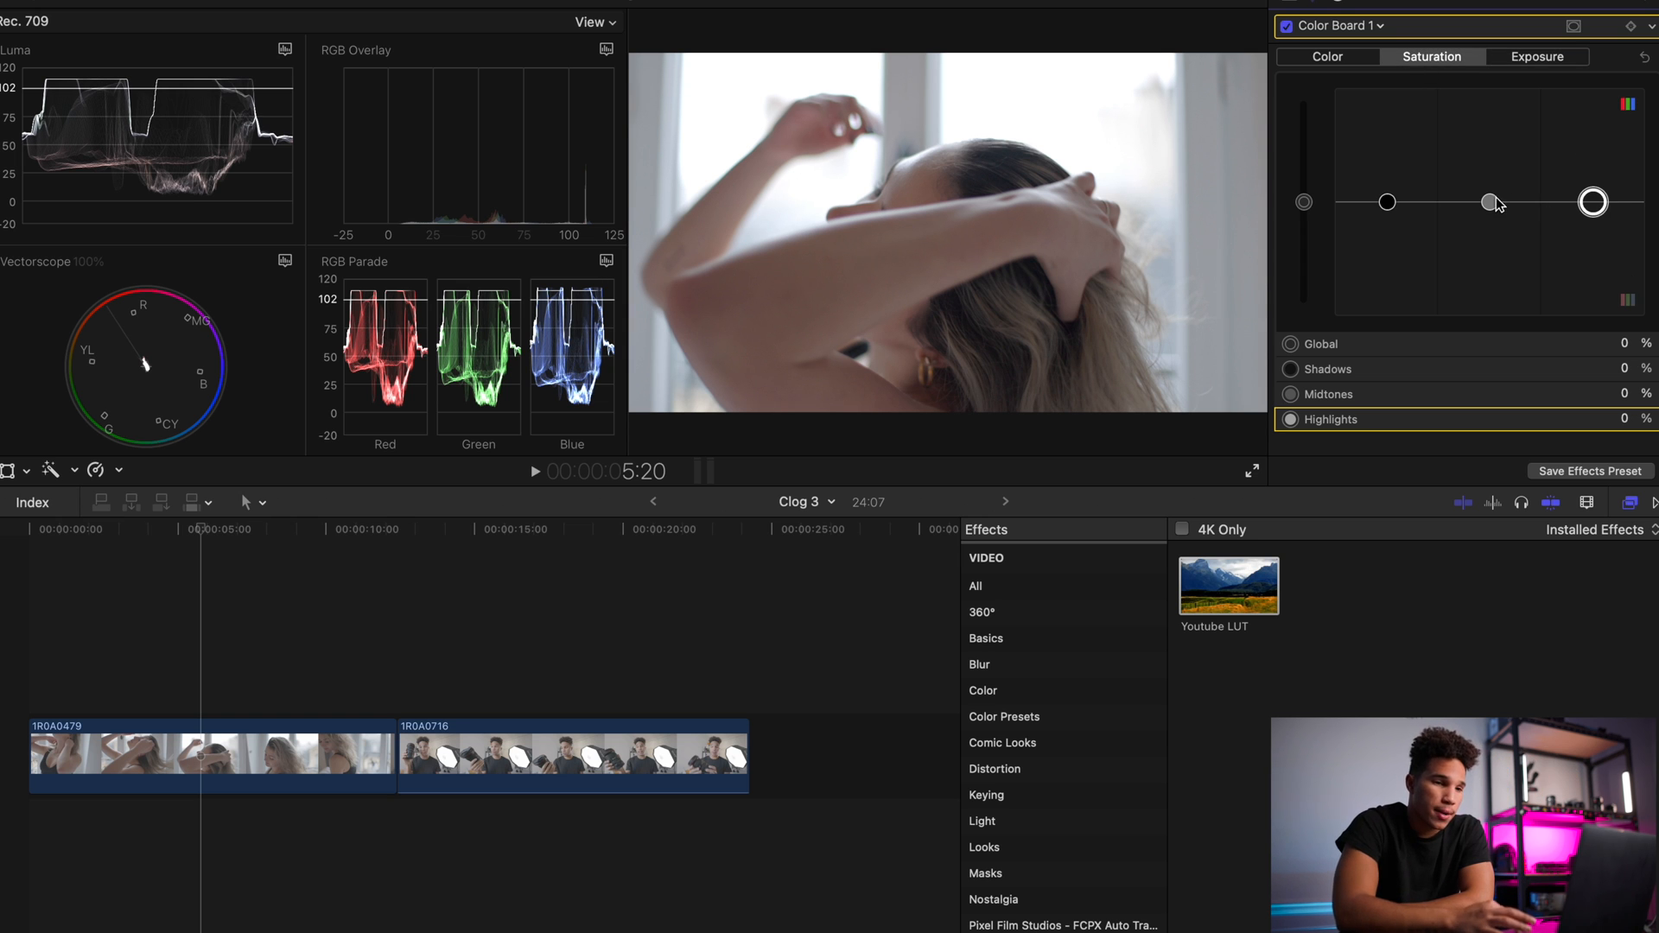
left_click_drag(1489, 202, 1491, 128)
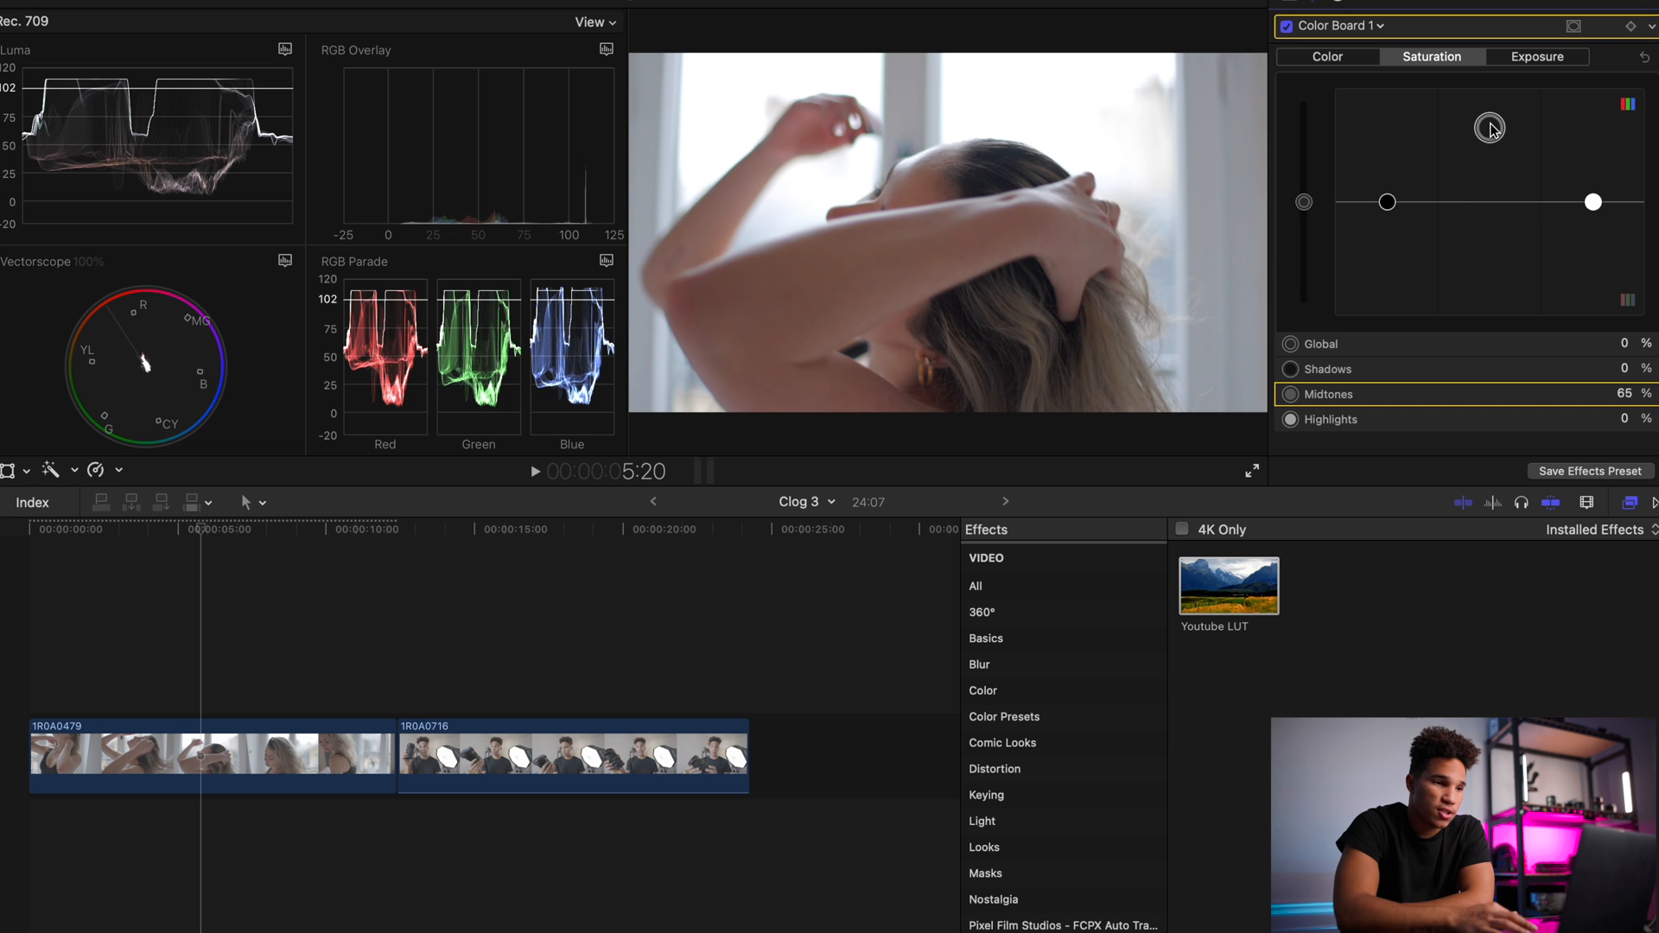
key("space")
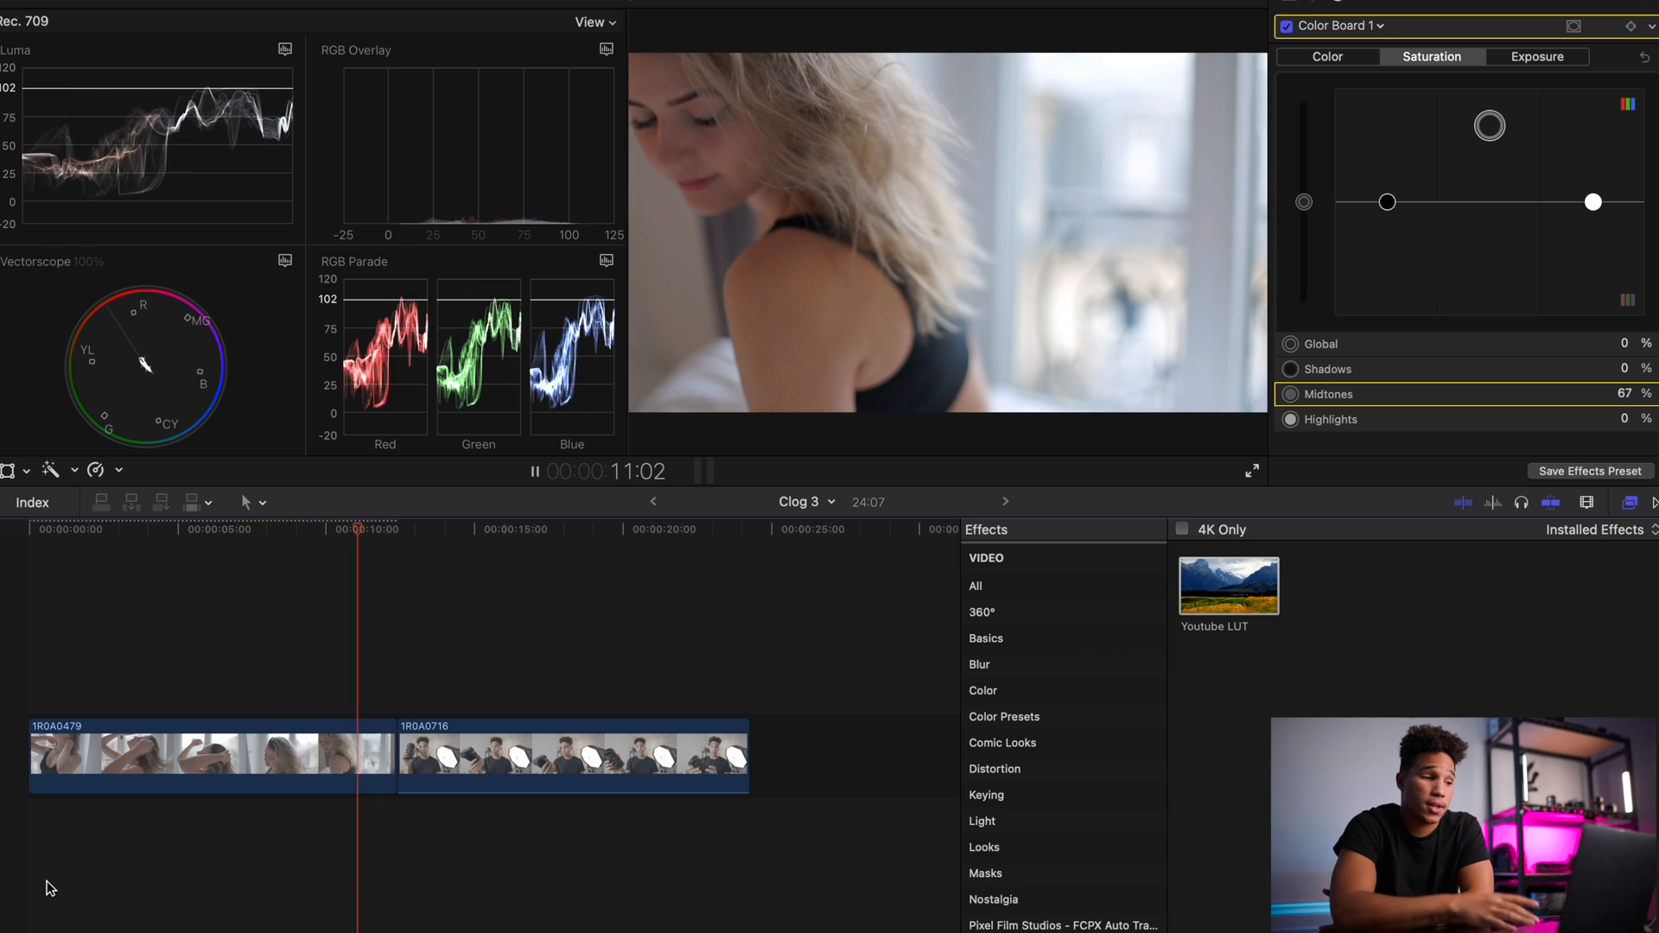
key("space")
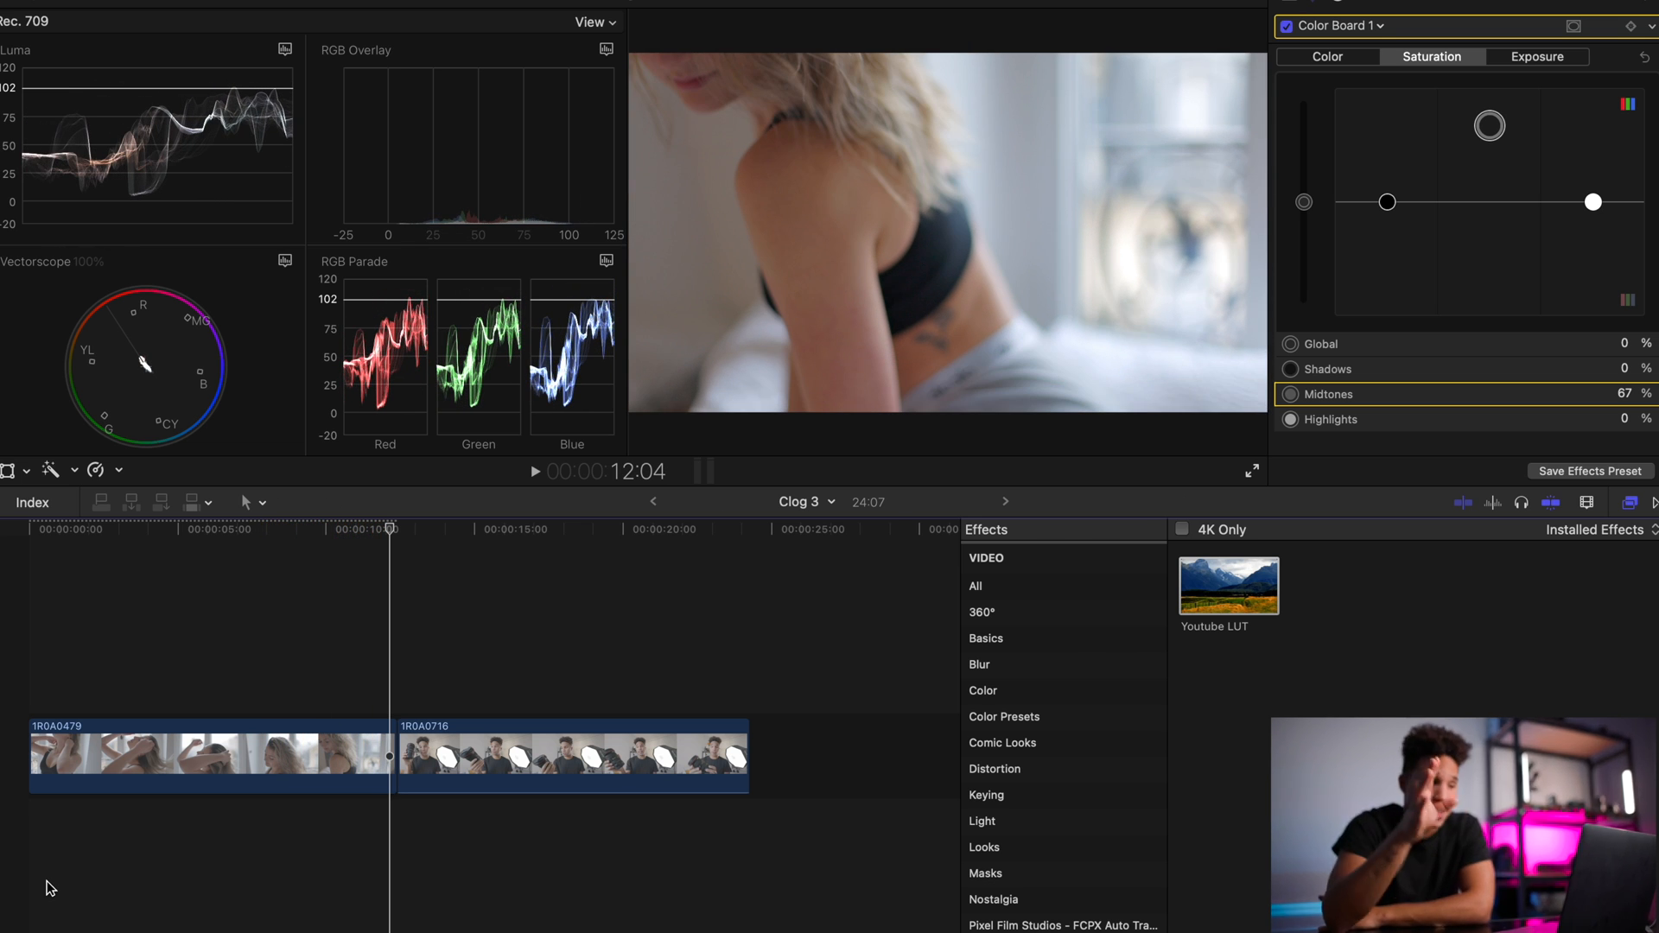
- Undo the Color Board corrections on the first clip and return to its video properties
left_click(1292, 4)
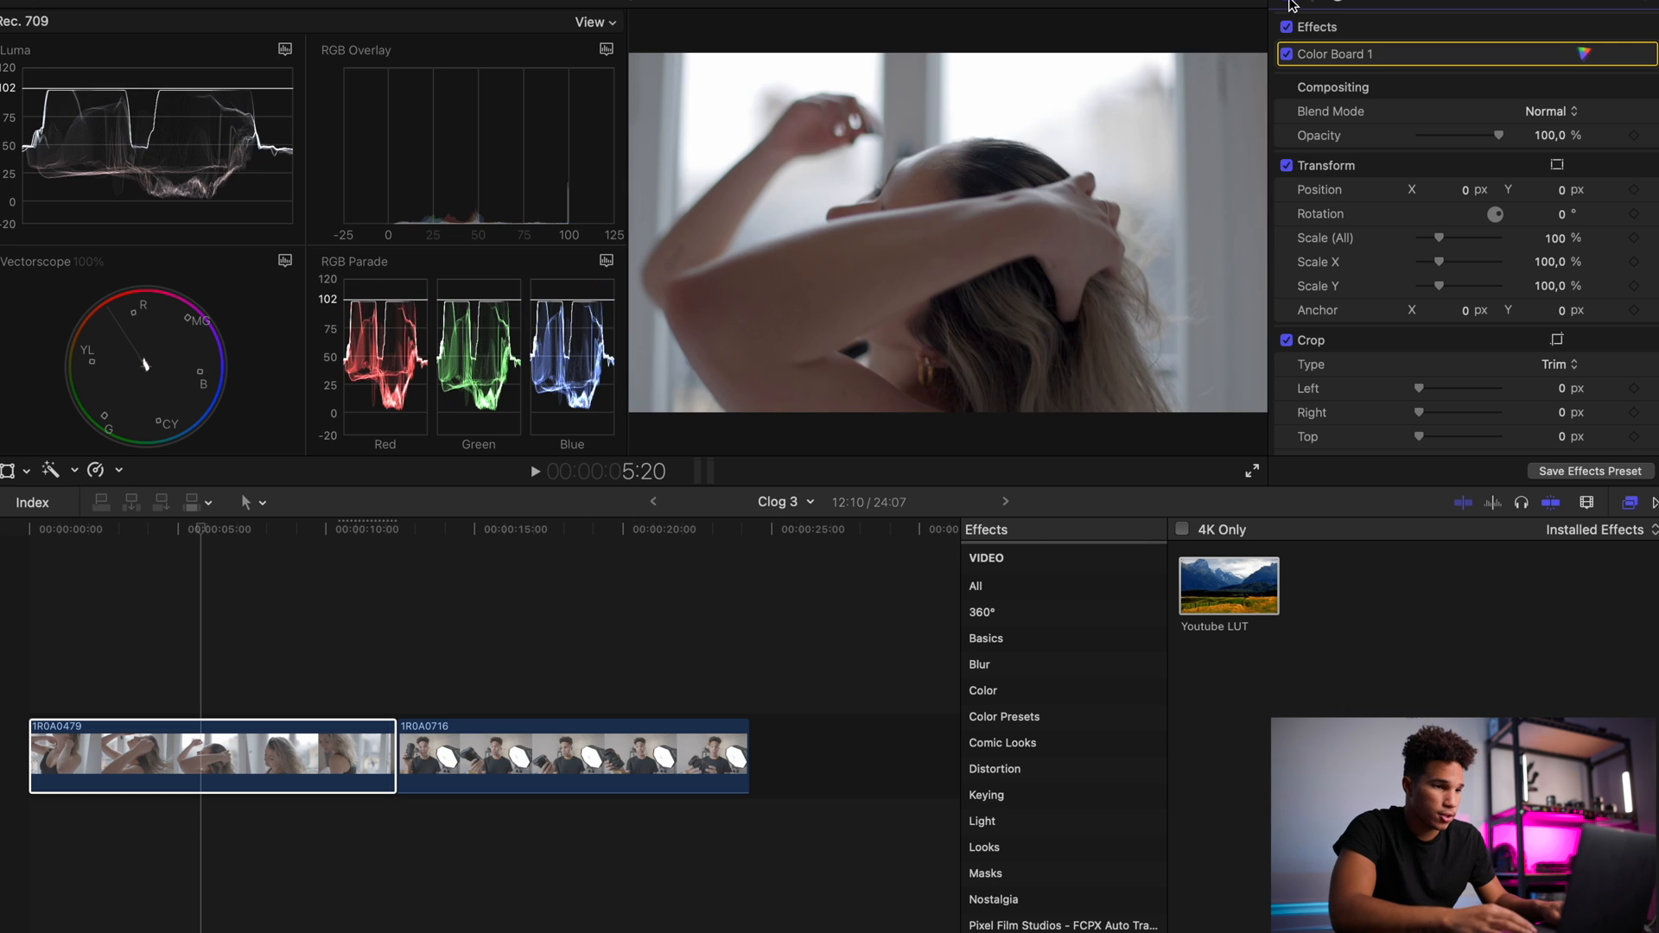
scroll(1292, 4, "down", 2)
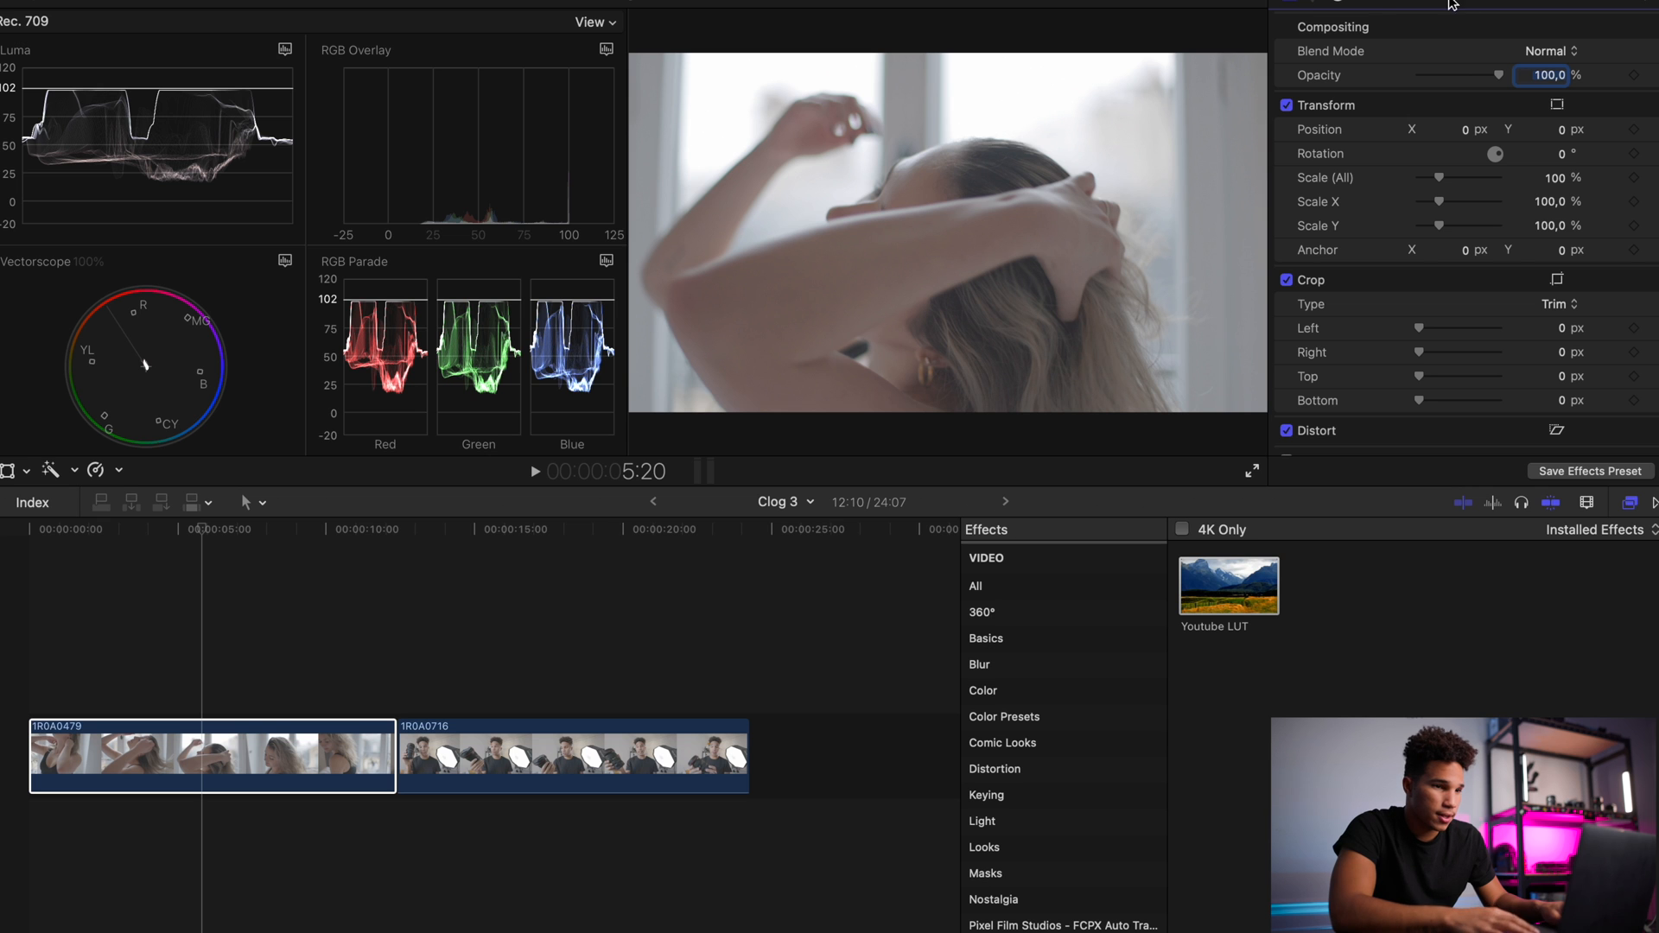
- Find the Custom LUT effect, apply it to the first timeline clip and load Creative_Ryan_LUT
left_click(218, 745)
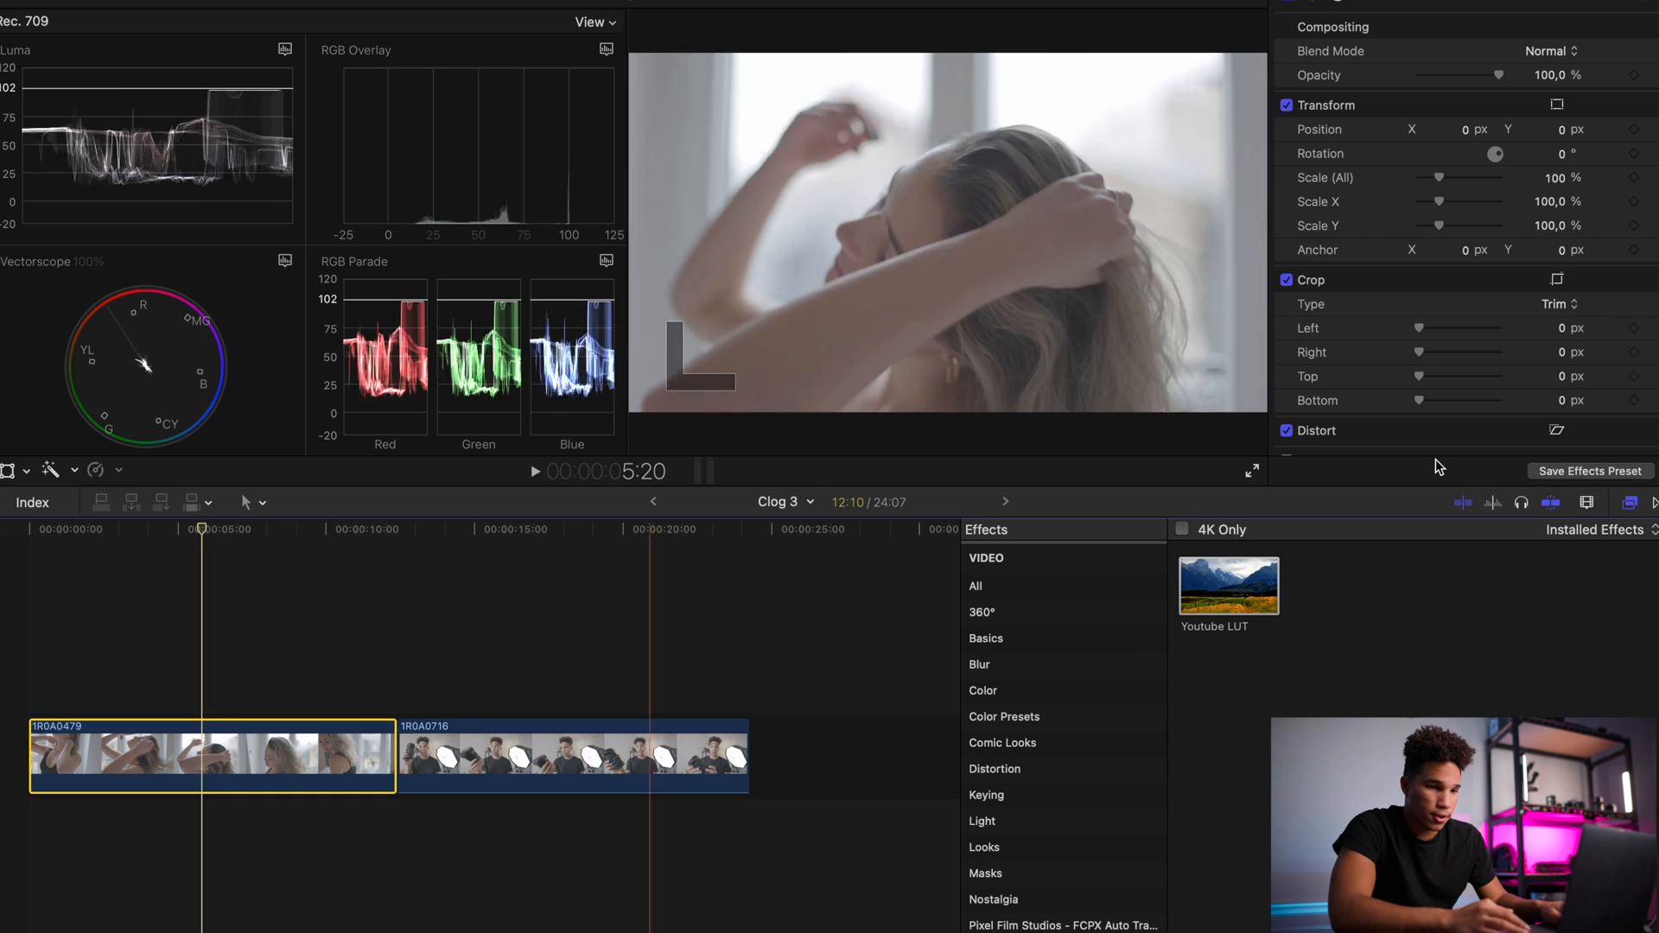
left_click(1538, 928)
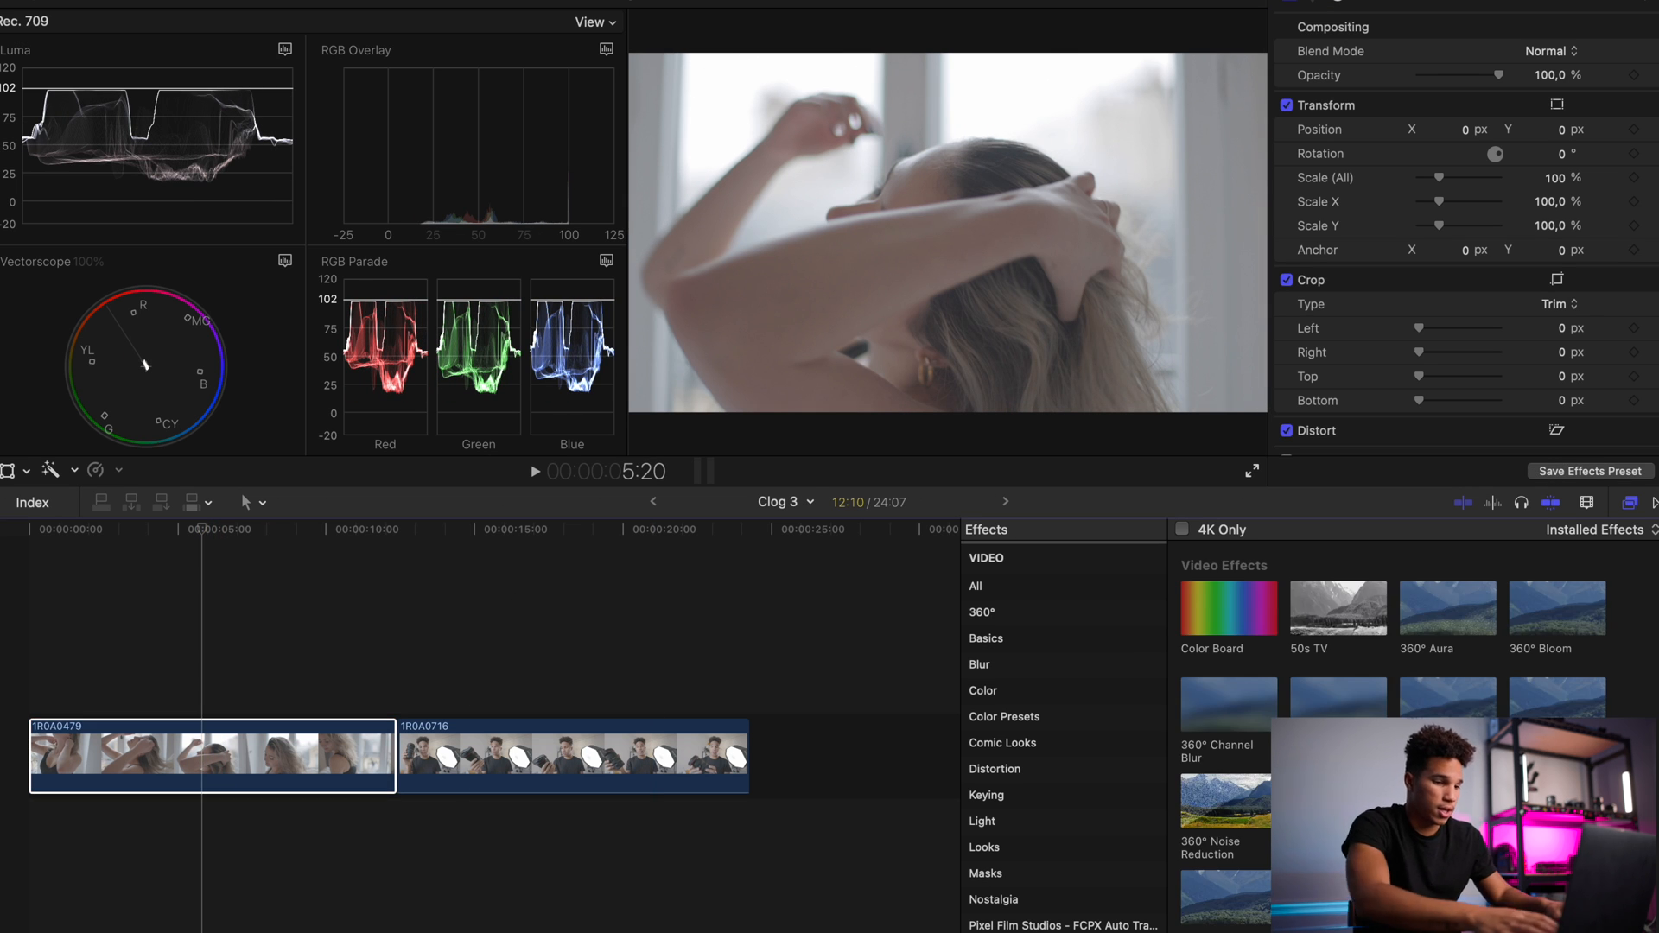
type("custom")
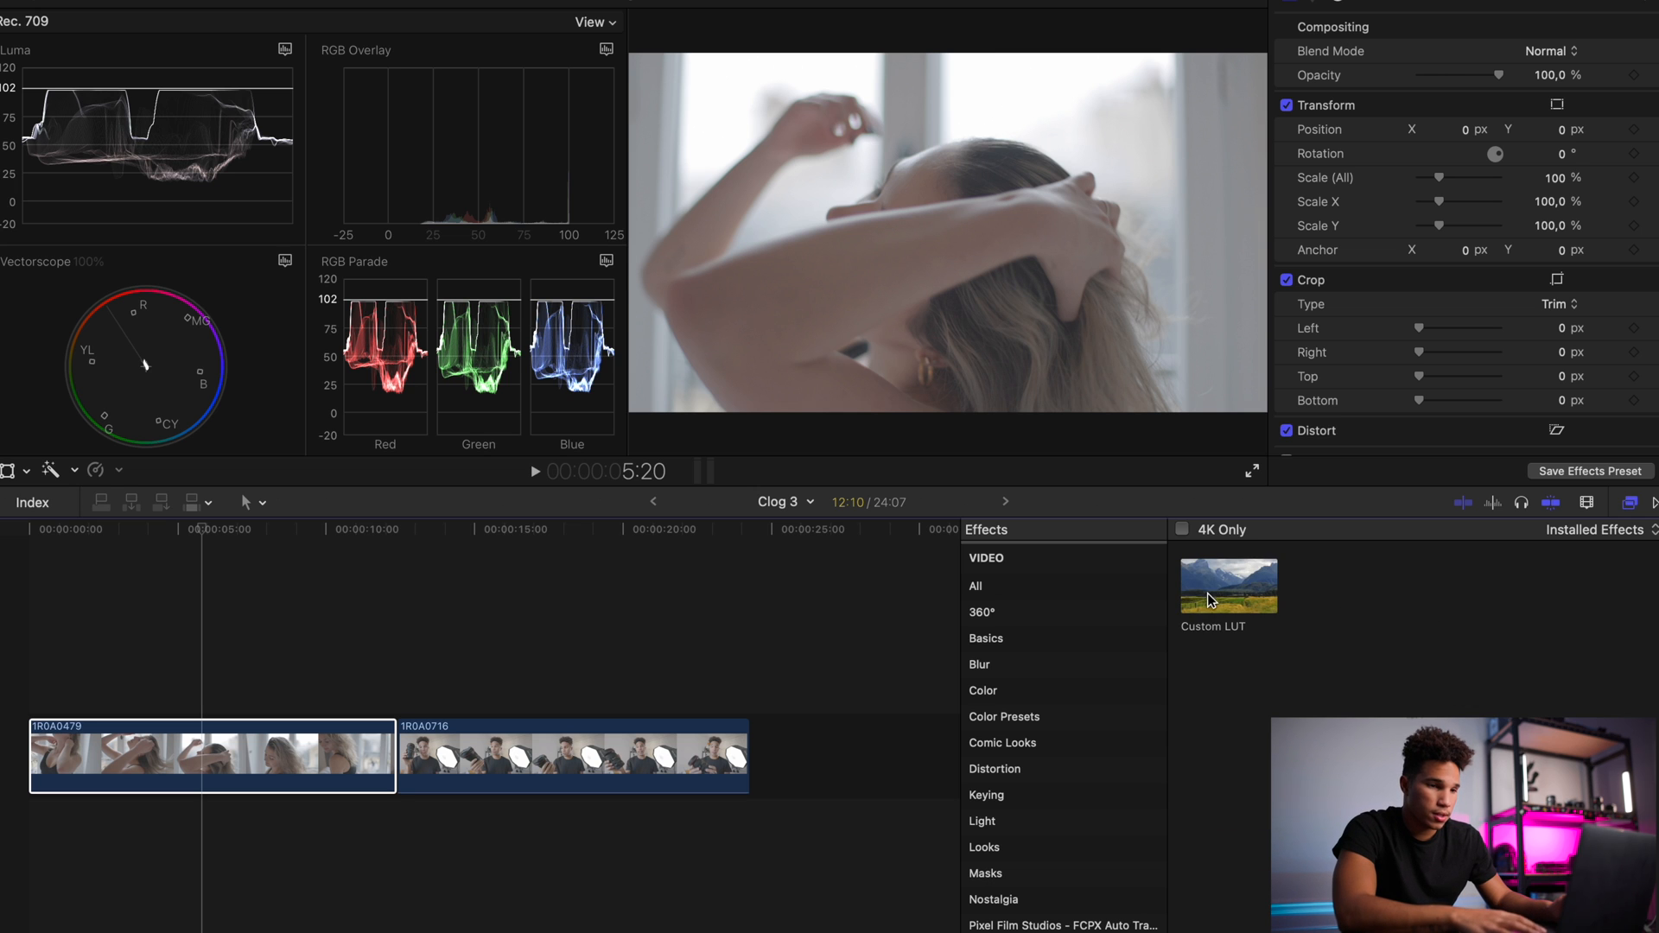
double_click(1209, 592)
left_click(1457, 79)
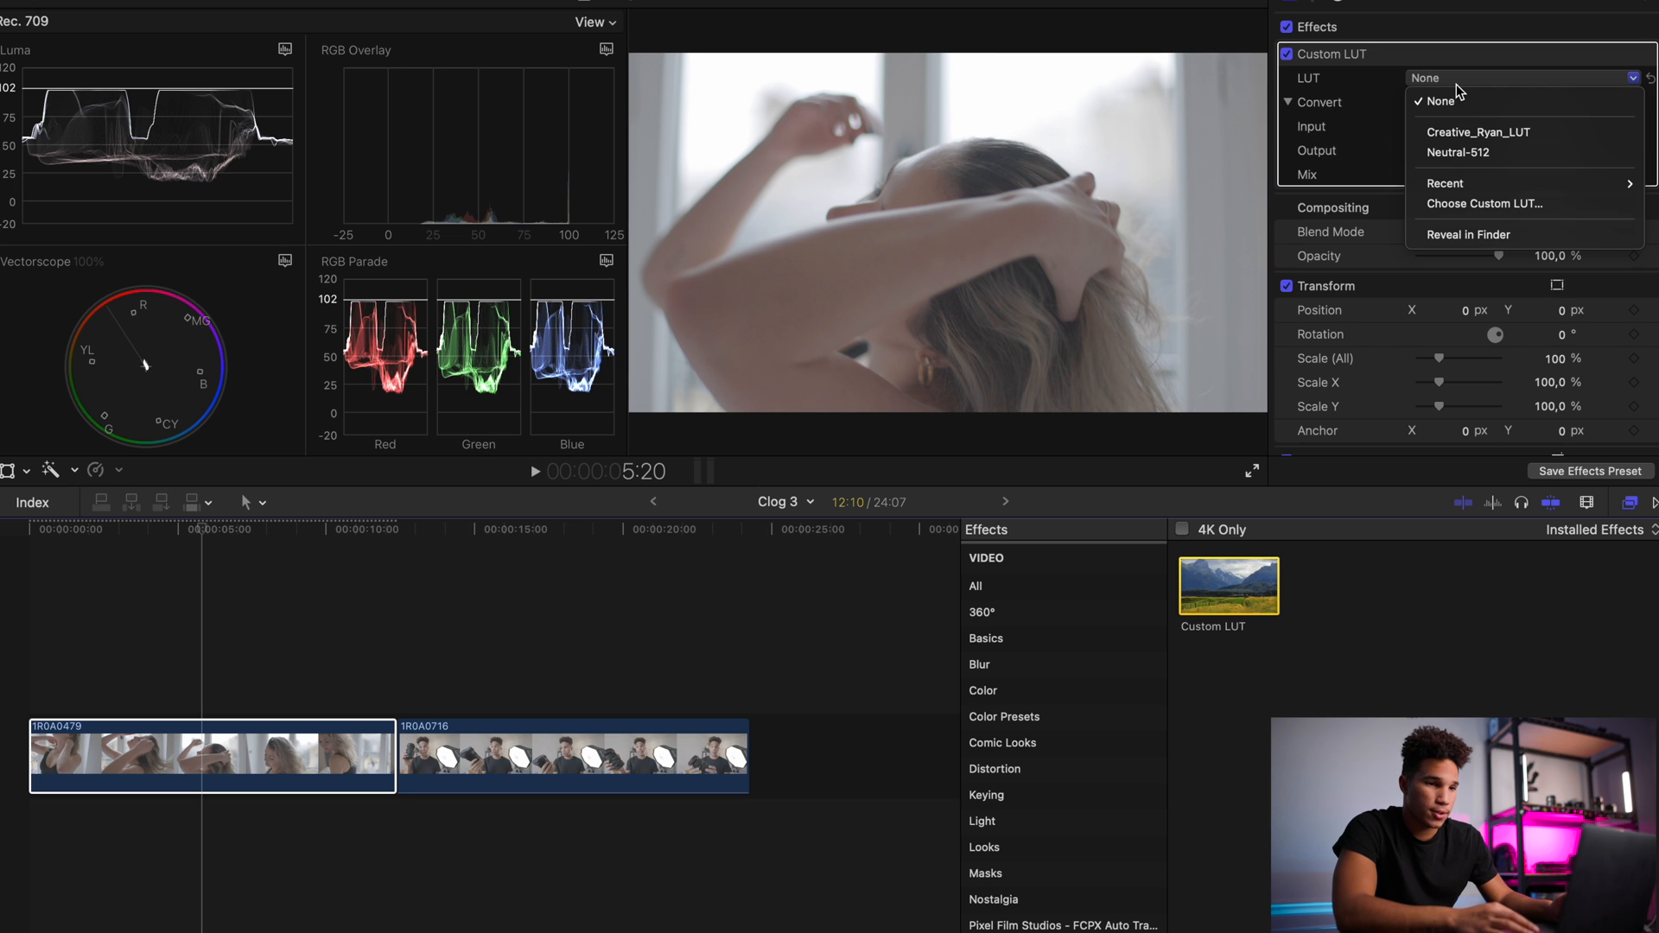
left_click(1485, 132)
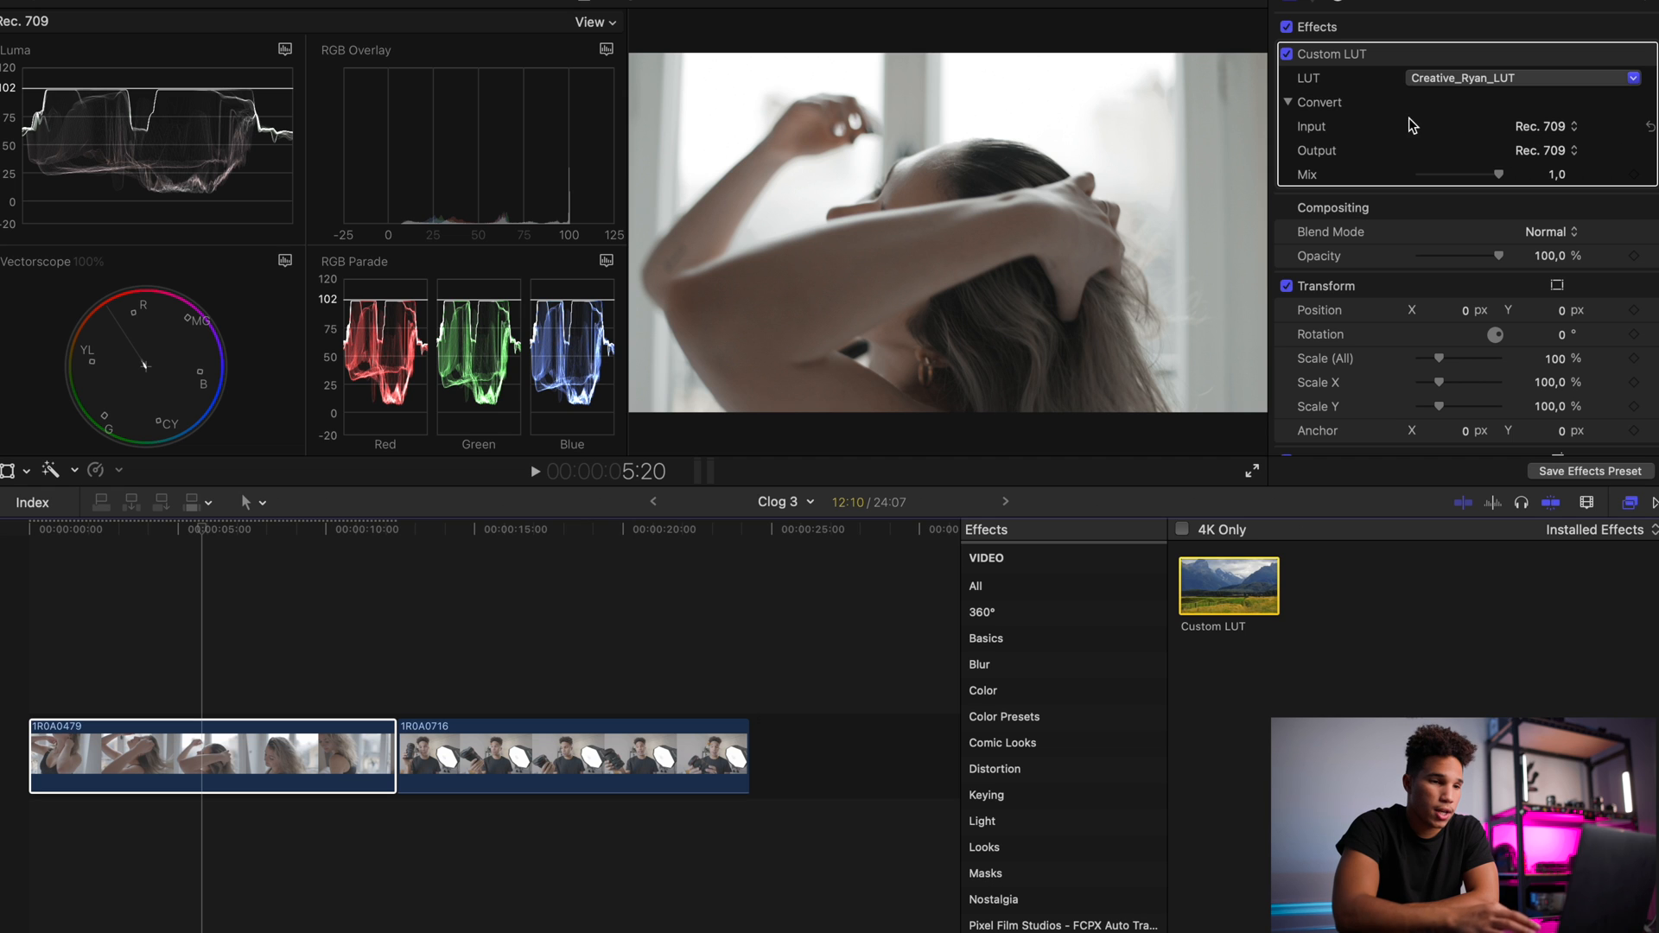
- Set the Custom LUT's output conversion to Rec. 2020 and its mix to 0,3
left_click(1540, 154)
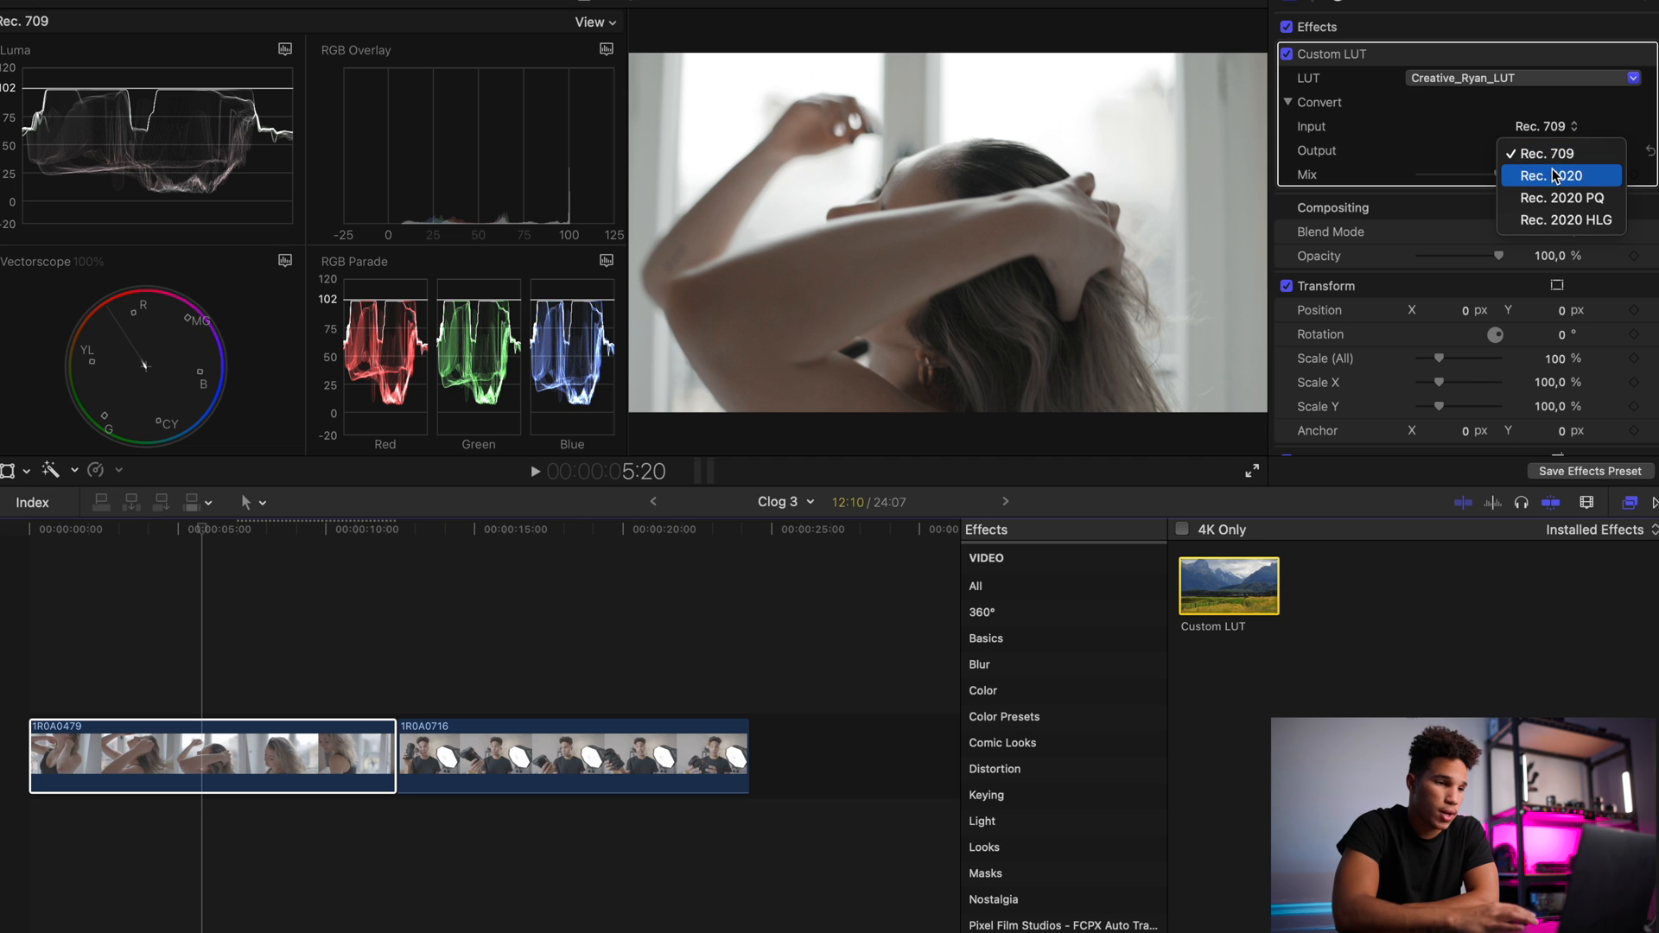
left_click(1555, 176)
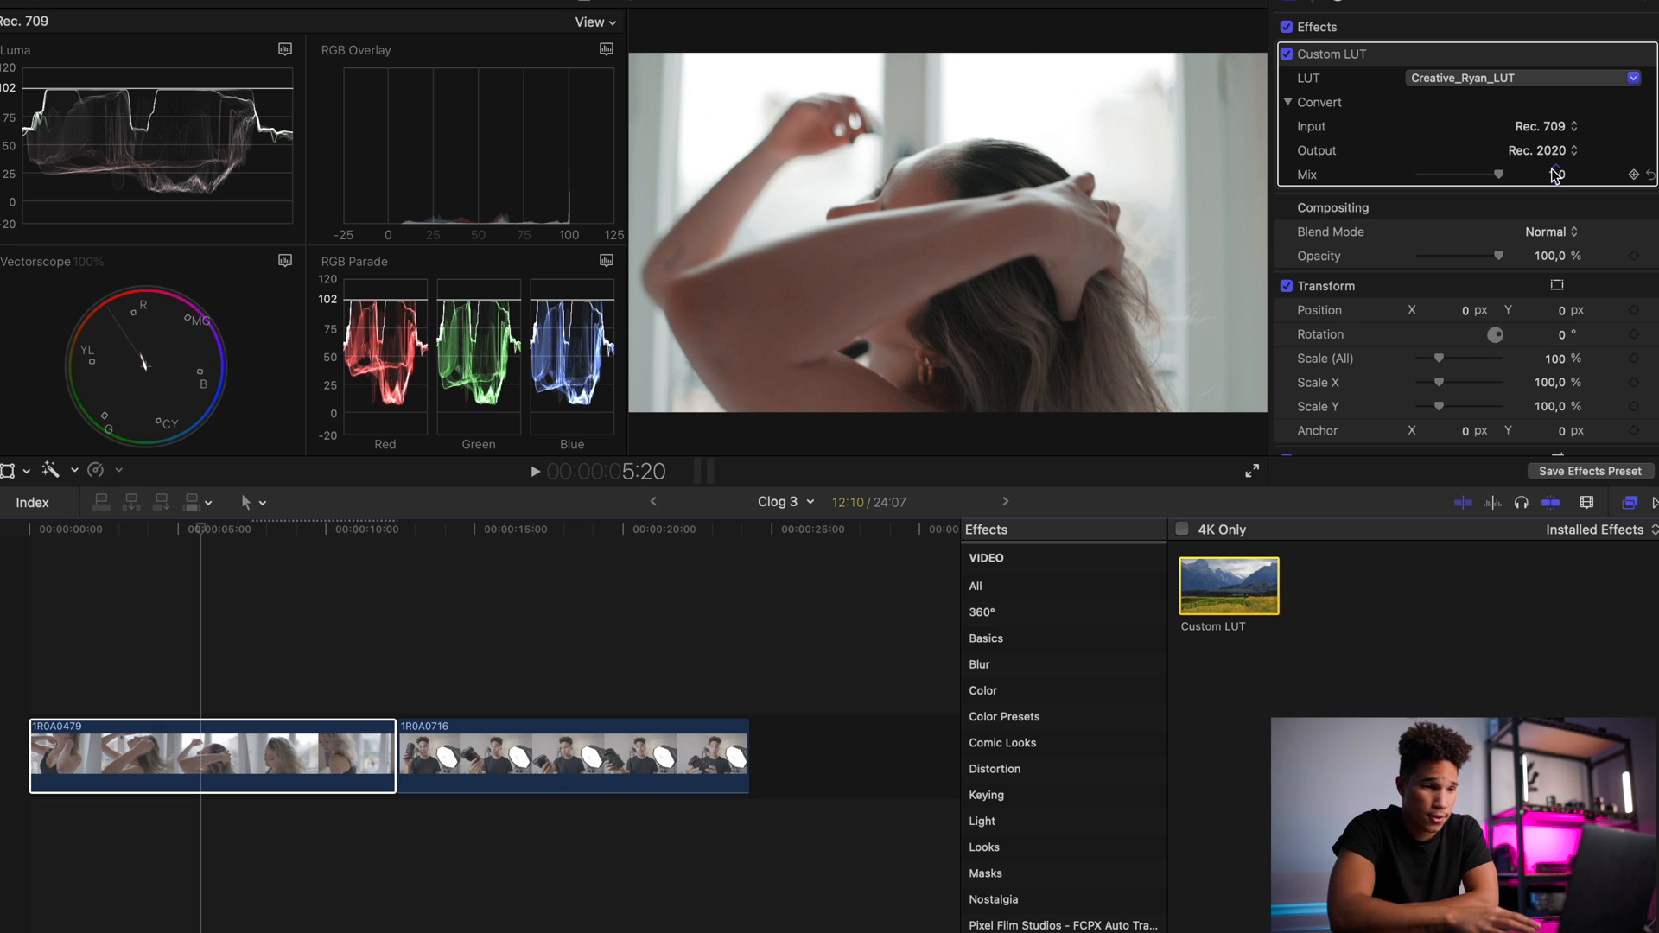
left_click(1542, 175)
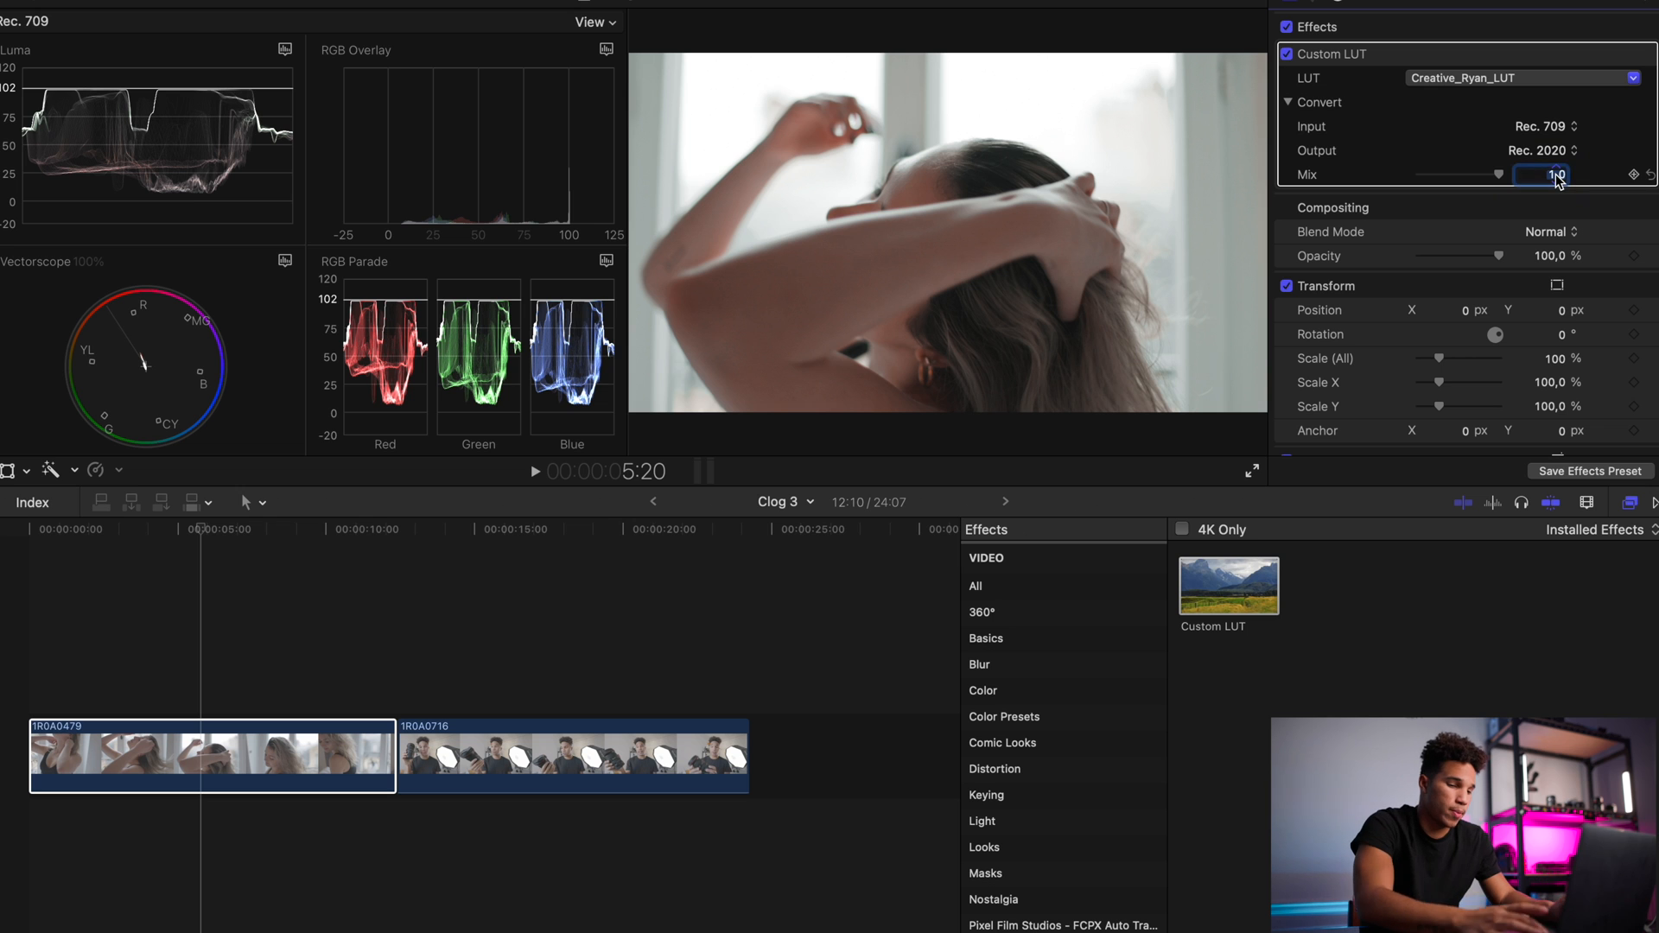
type("0,3")
key("Return")
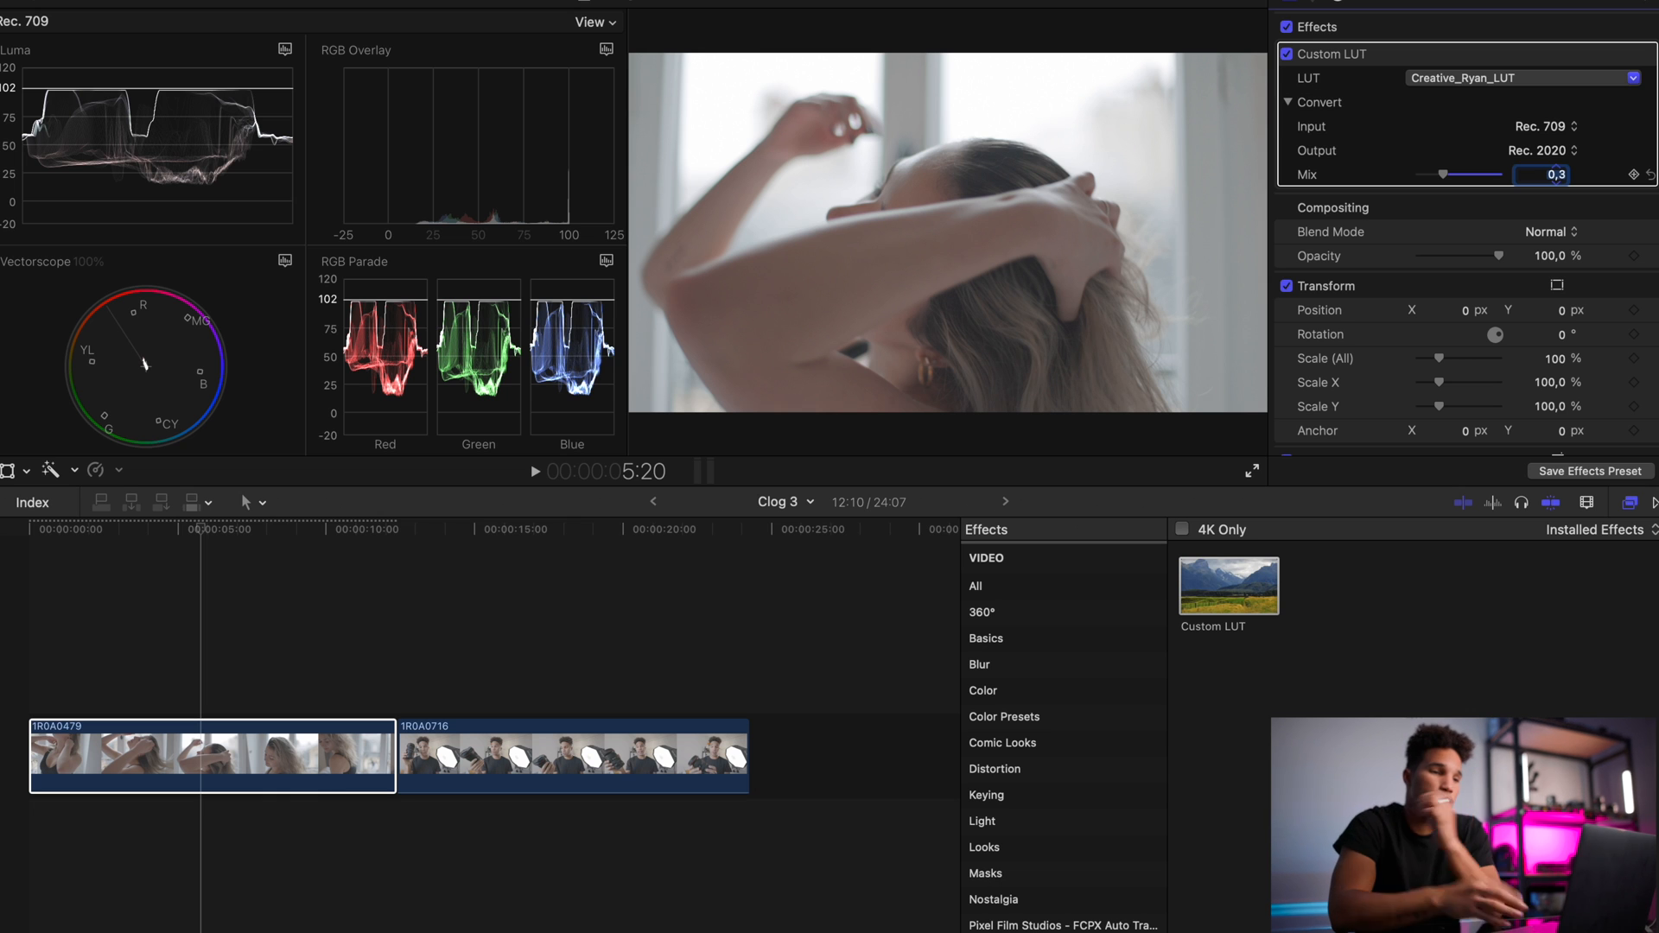
- Lower the first clip's shadow exposure to -28% on the Color Board
left_click(1325, 3)
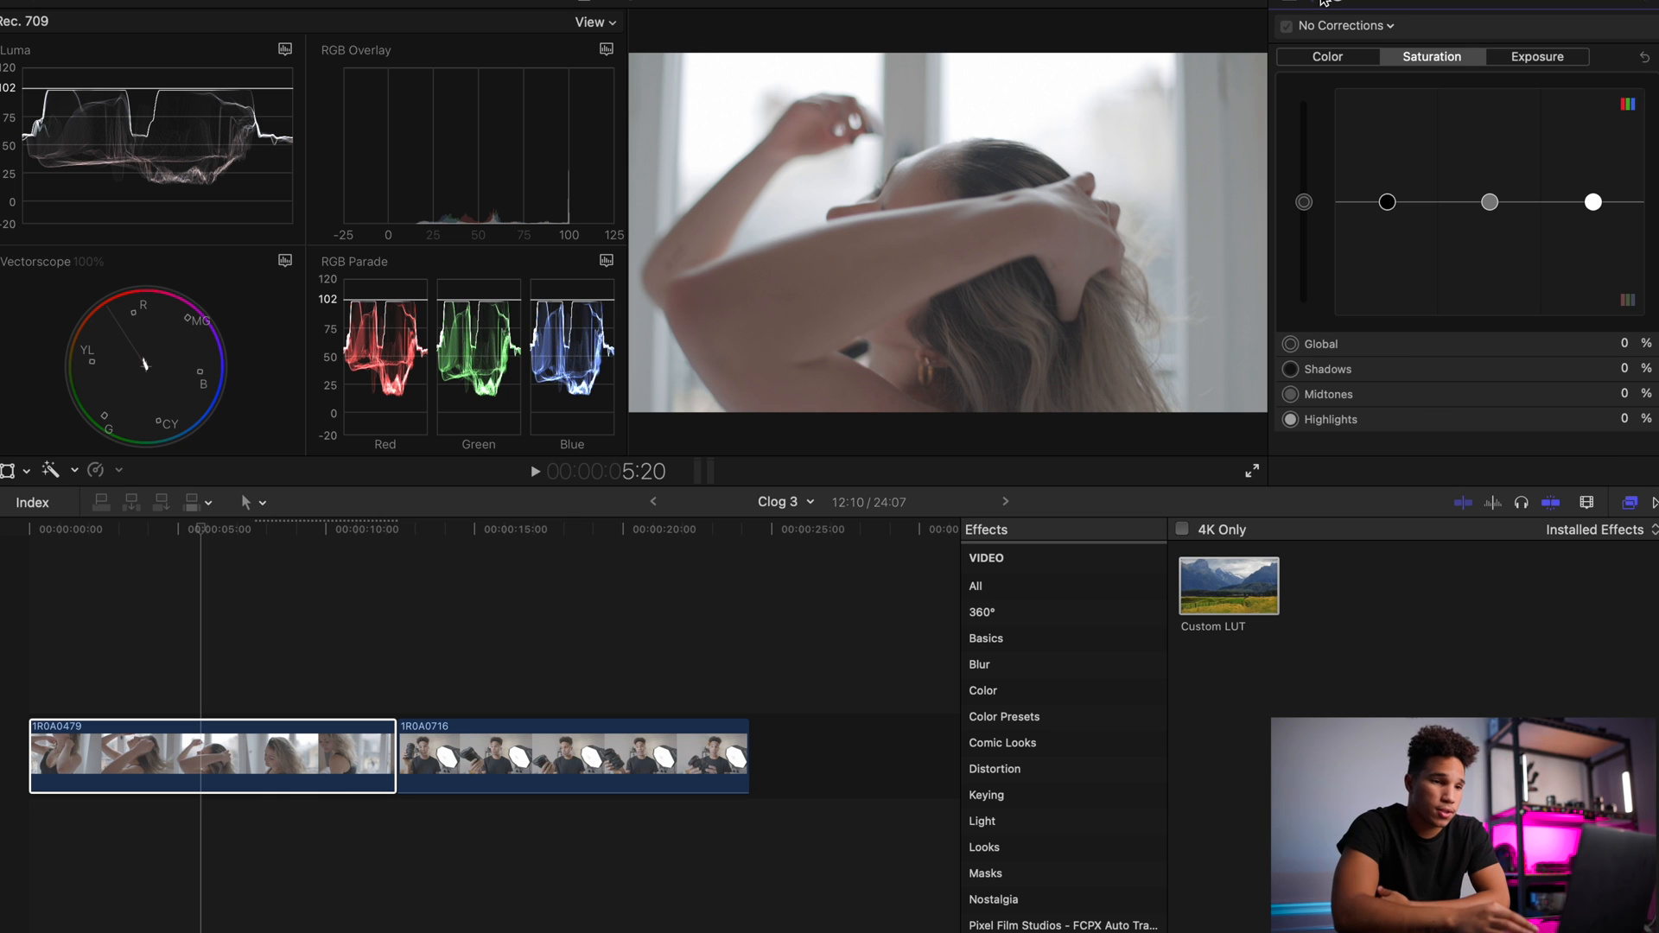
left_click(1562, 58)
left_click_drag(1382, 209, 1379, 243)
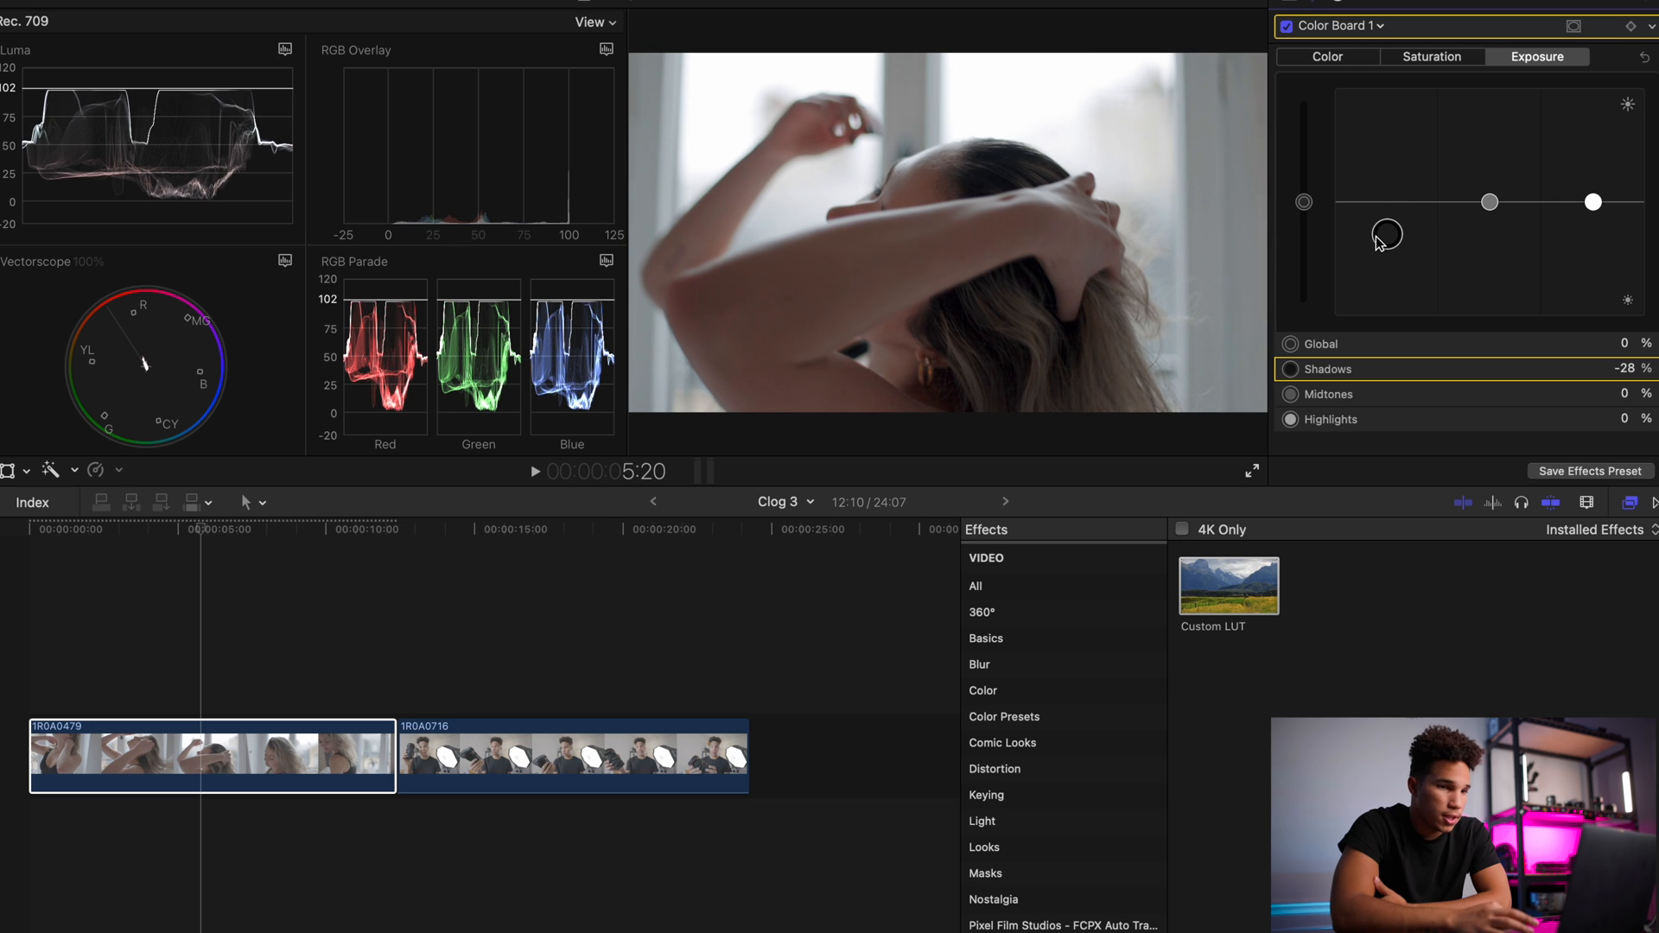